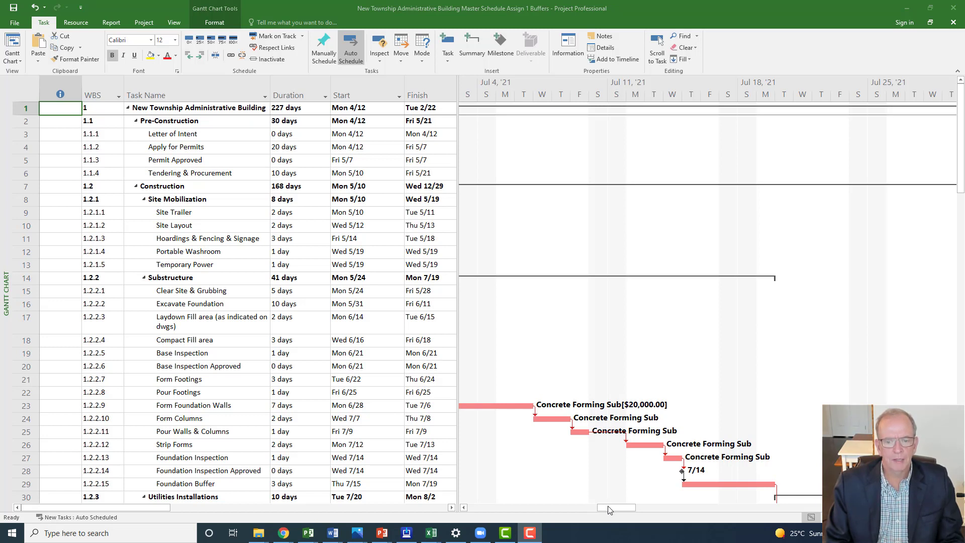
Scroll the Gantt chart back to show late April–May 2021
{"action": "left_click_drag", "start_coordinate": [609, 508], "coordinate": [513, 508]}
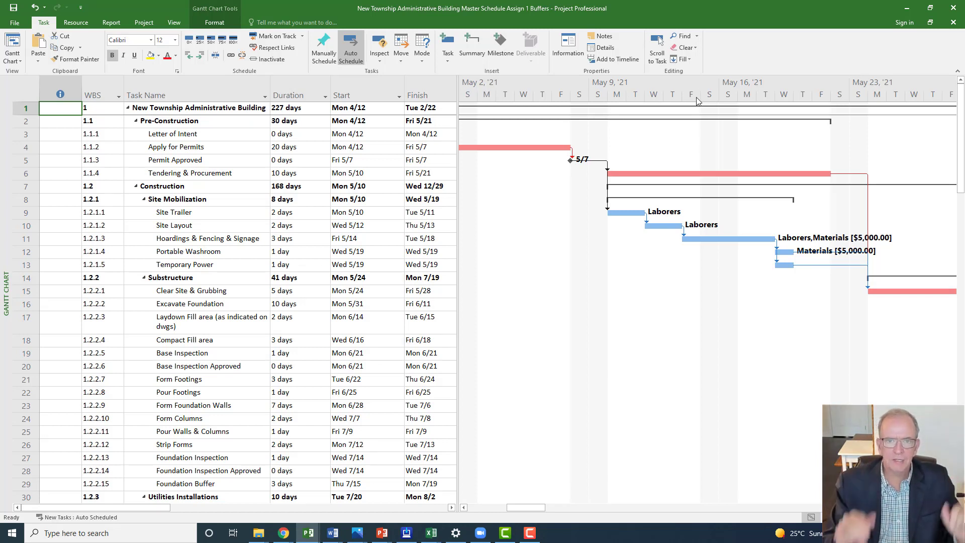
In the Timescale dialog, keep weekly headings and S, M, T day labels, with size set to 55%
{"action": "double_click", "coordinate": [669, 97]}
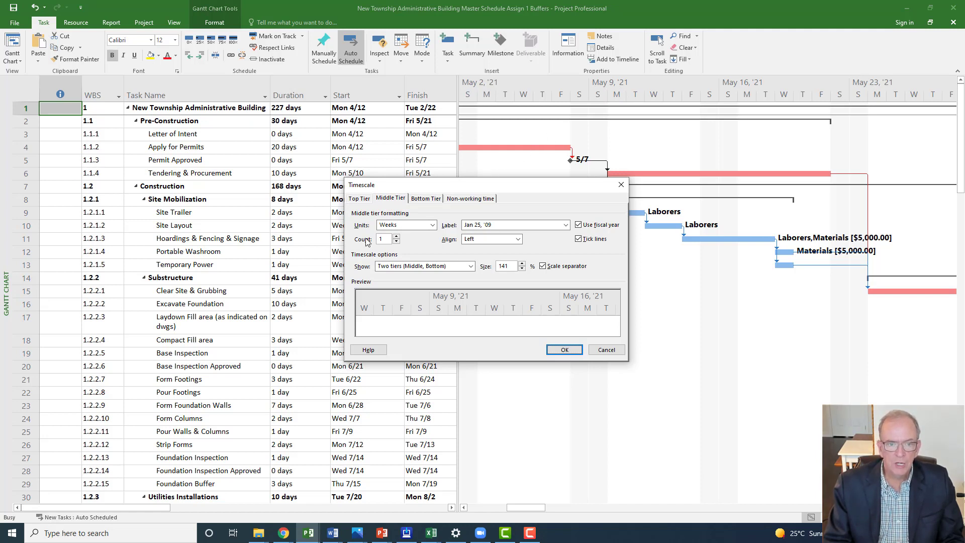
{"action": "left_click", "coordinate": [566, 225]}
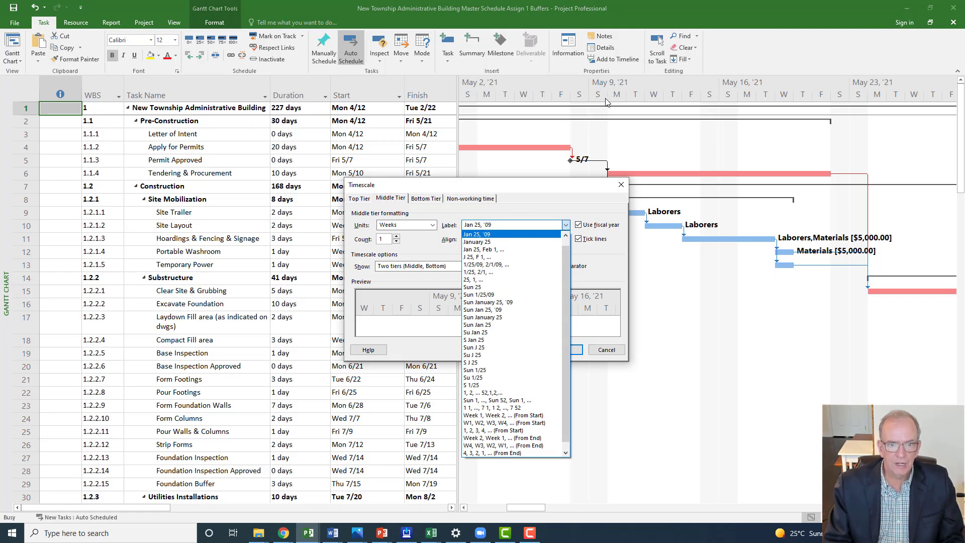
{"action": "left_click", "coordinate": [425, 202]}
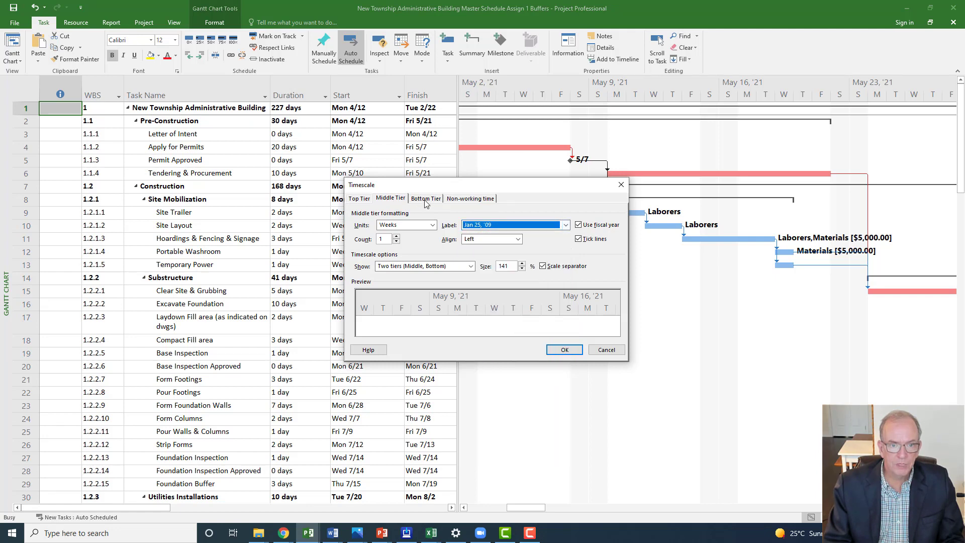
{"action": "left_click", "coordinate": [426, 202]}
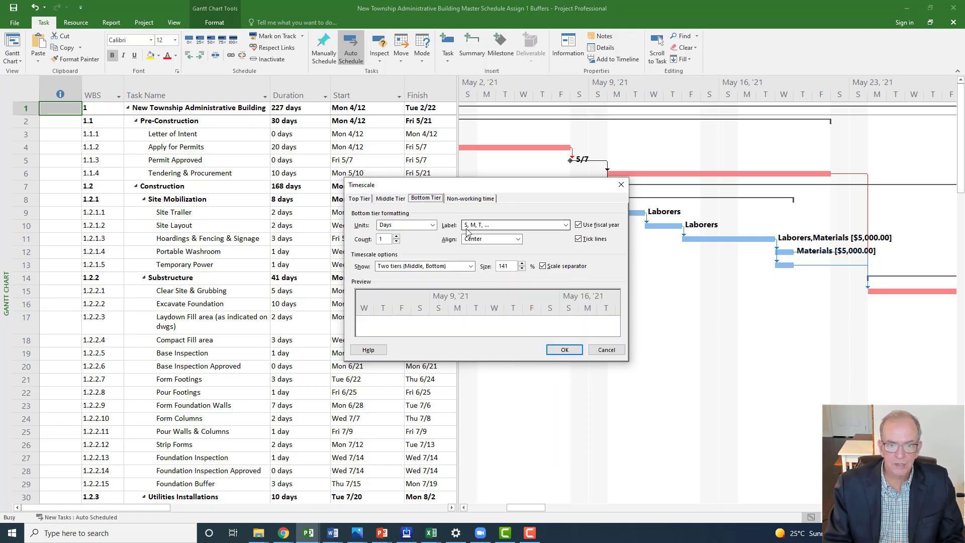
{"action": "left_click", "coordinate": [566, 226]}
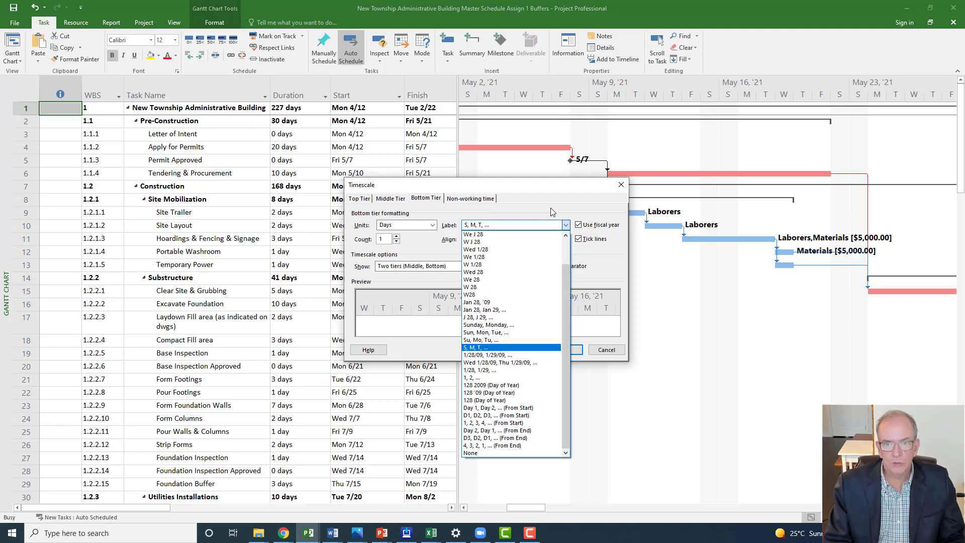
{"action": "left_click", "coordinate": [551, 207]}
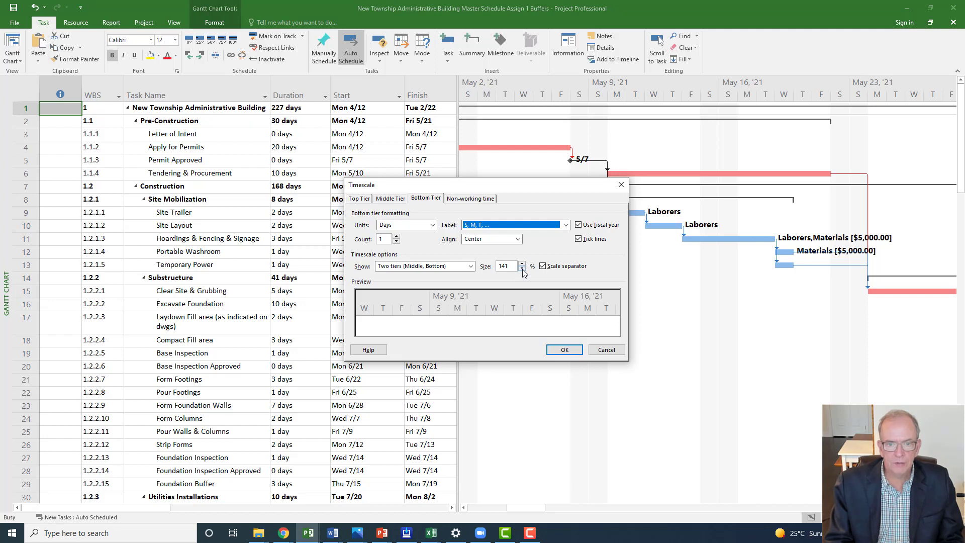
{"action": "left_click_drag", "start_coordinate": [523, 272], "coordinate": [523, 272]}
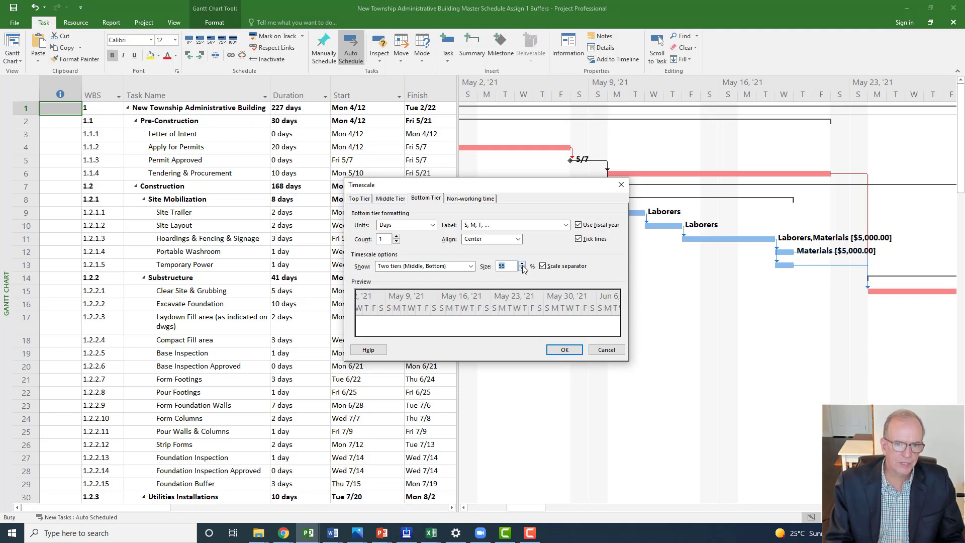
{"action": "left_click", "coordinate": [522, 272]}
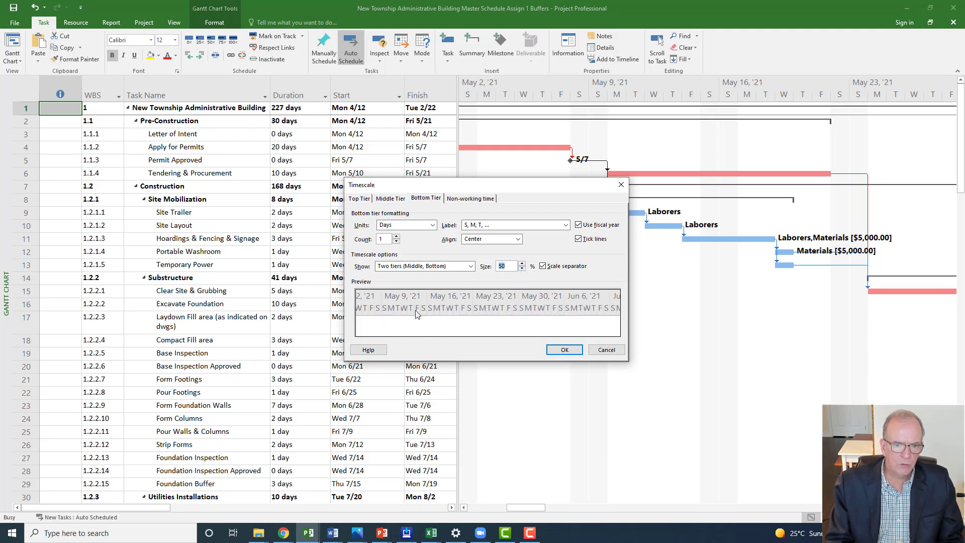
{"action": "left_click", "coordinate": [523, 265]}
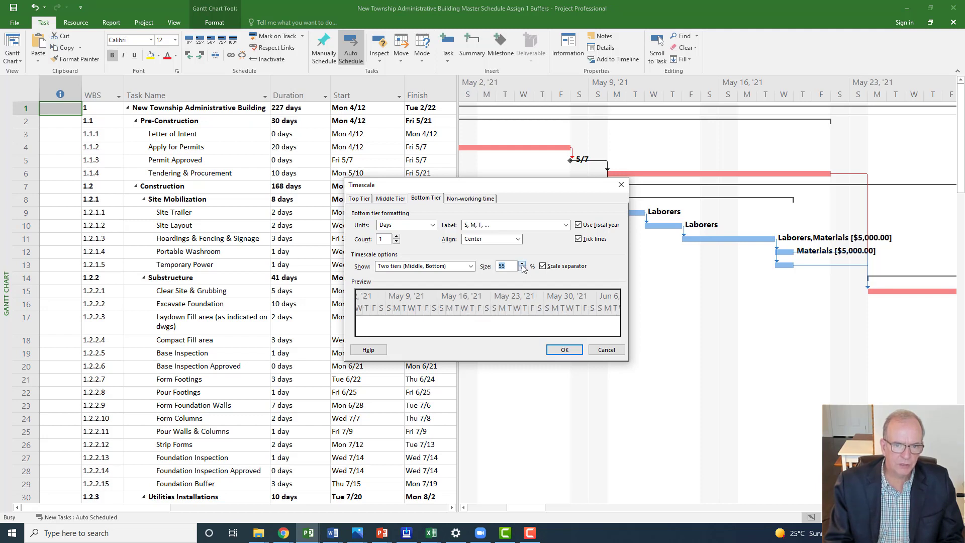
Apply the 55% timescale, then change the timescale size to 60%
{"action": "left_click", "coordinate": [562, 351]}
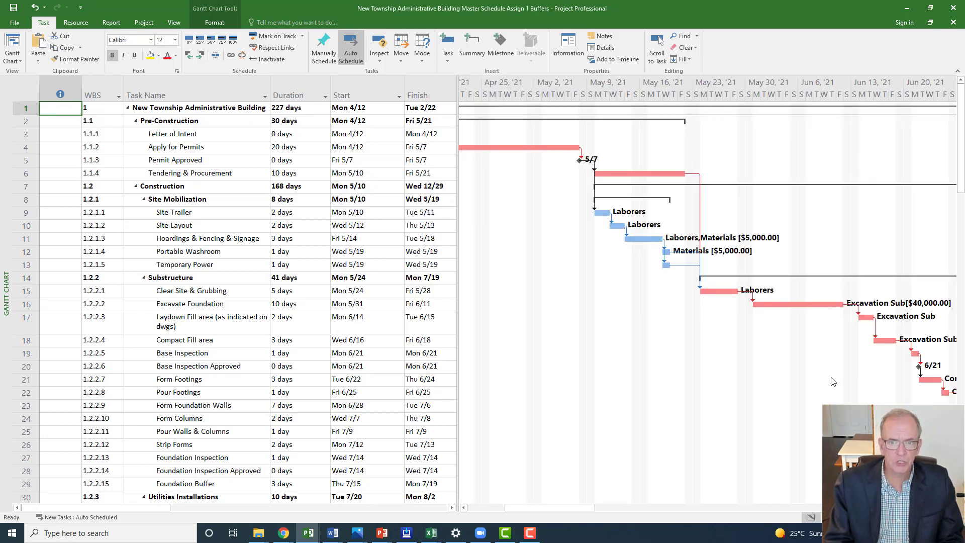
{"action": "double_click", "coordinate": [657, 95]}
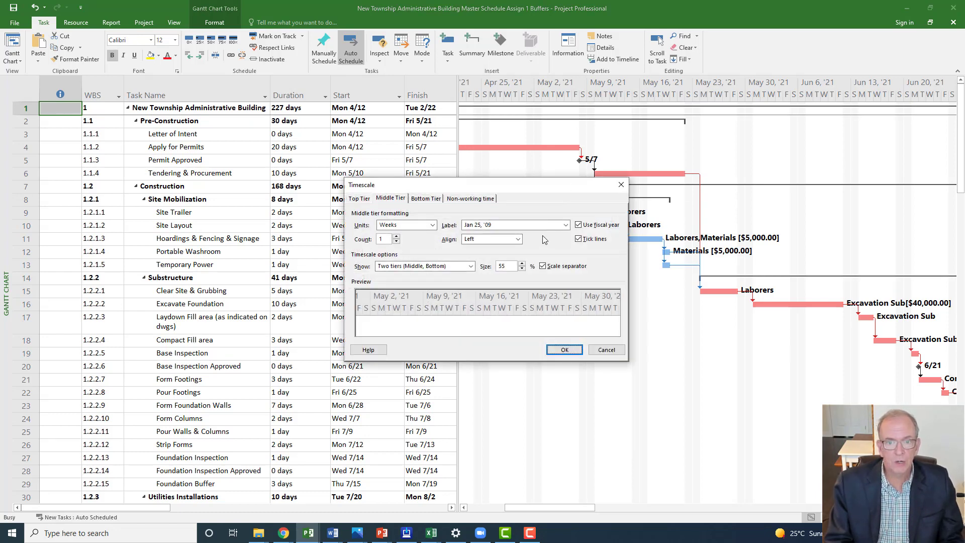
{"action": "left_click", "coordinate": [522, 263]}
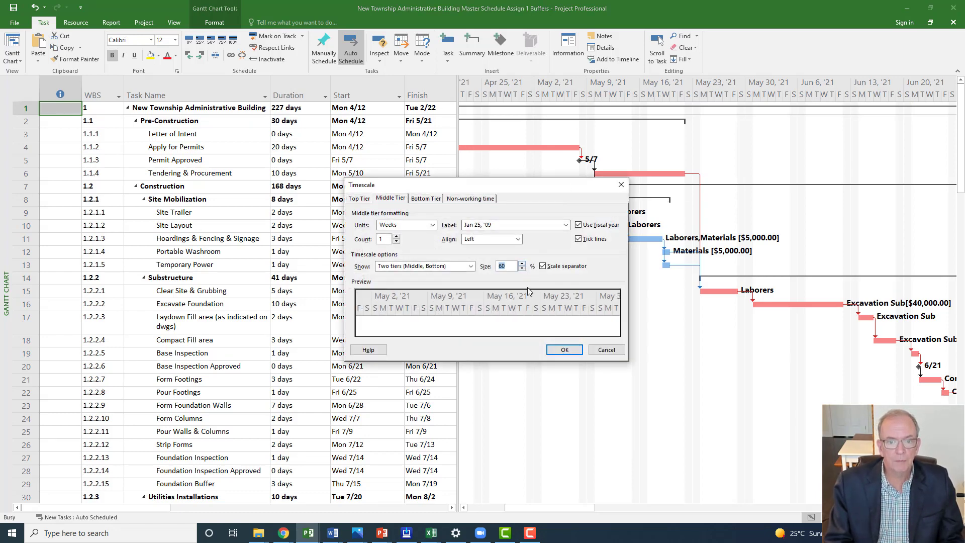
{"action": "left_click", "coordinate": [563, 350]}
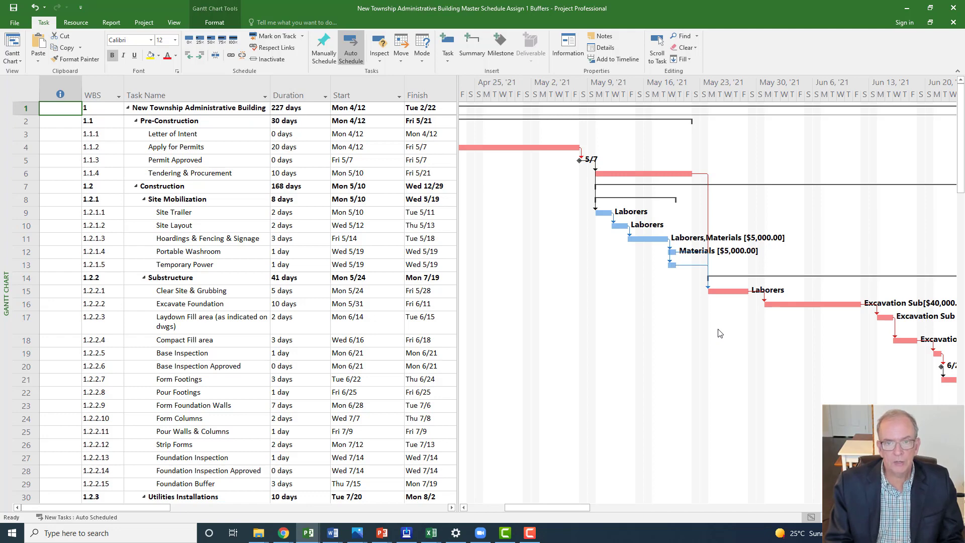
Zoom the timeline in, then lower the timescale size from 166% back to 60%
{"action": "scroll", "coordinate": [633, 301], "scroll_direction": "down", "scroll_amount": 3}
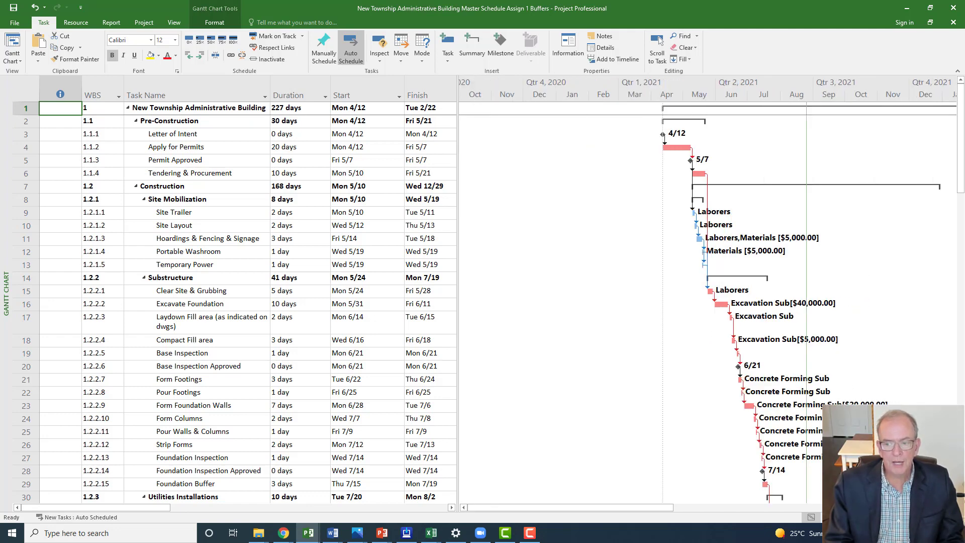
{"action": "scroll", "coordinate": [791, 270], "scroll_direction": "up", "scroll_amount": 3}
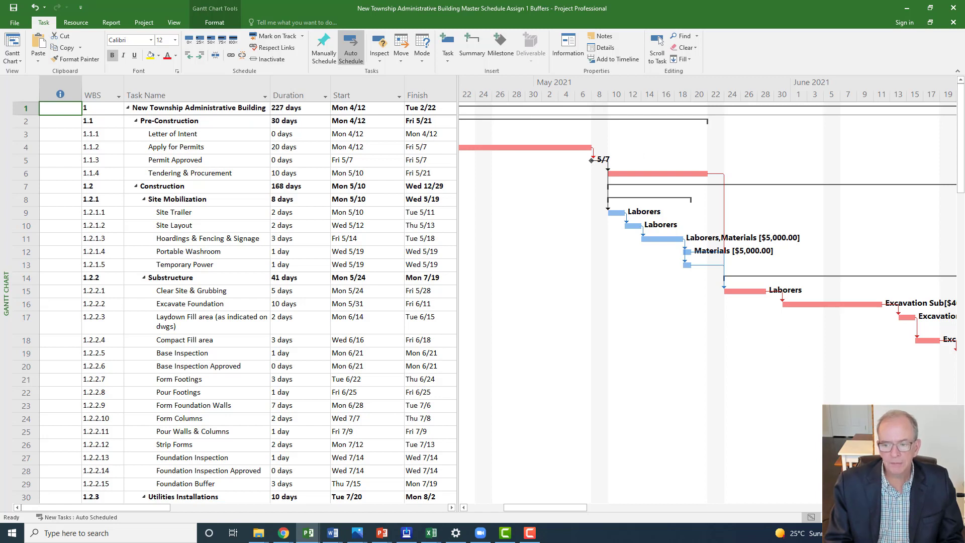
{"action": "key", "text": "ctrl+slash"}
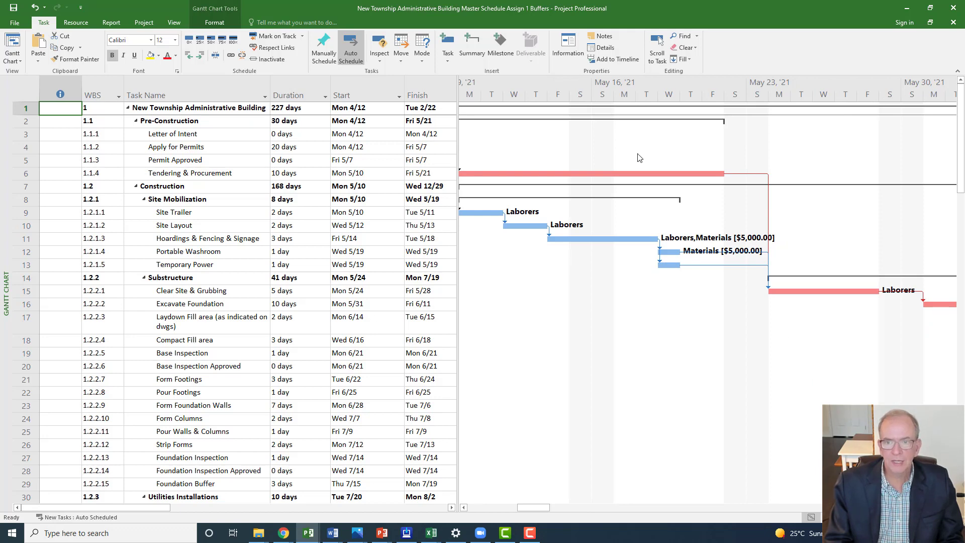
{"action": "double_click", "coordinate": [645, 96]}
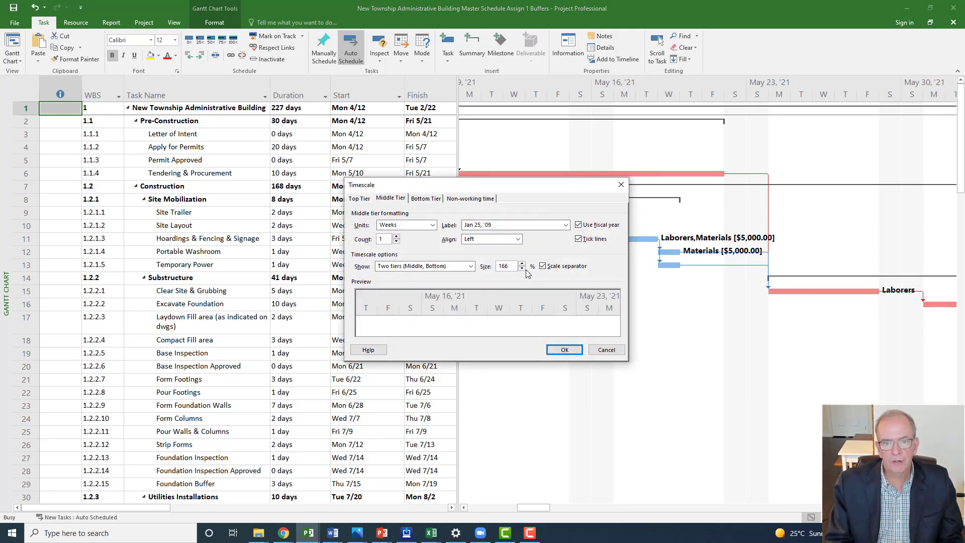
{"action": "left_click_drag", "start_coordinate": [524, 270], "coordinate": [524, 270]}
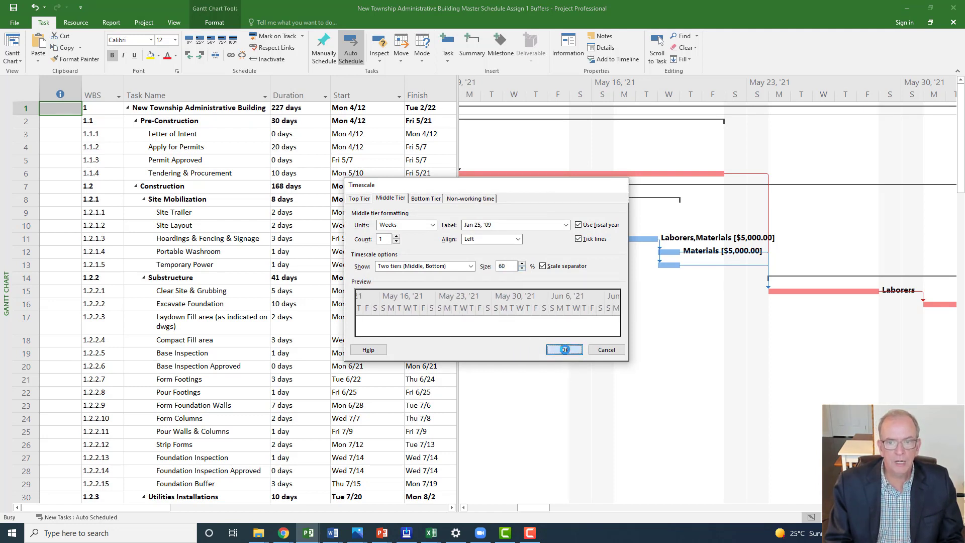
{"action": "left_click", "coordinate": [567, 349]}
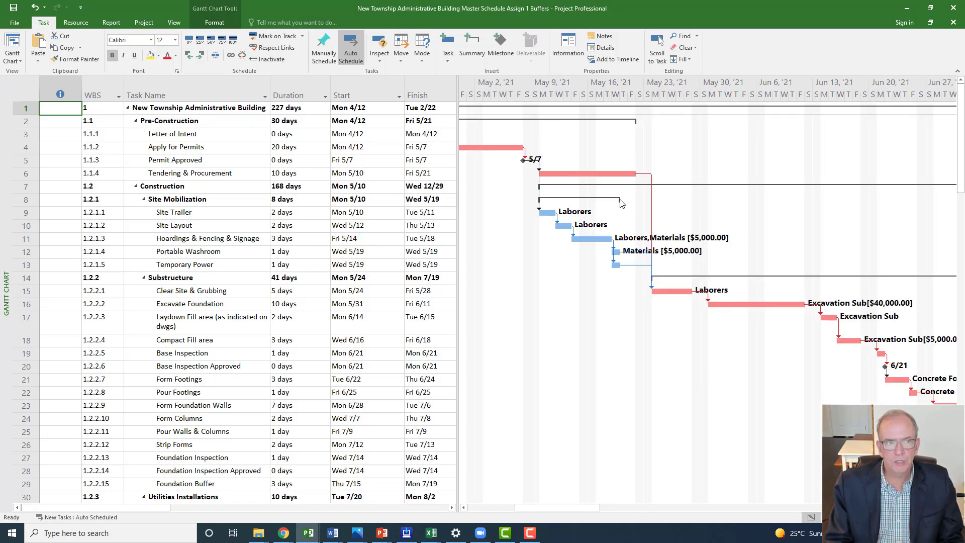
{"action": "scroll", "coordinate": [704, 301], "scroll_direction": "down", "scroll_amount": 3}
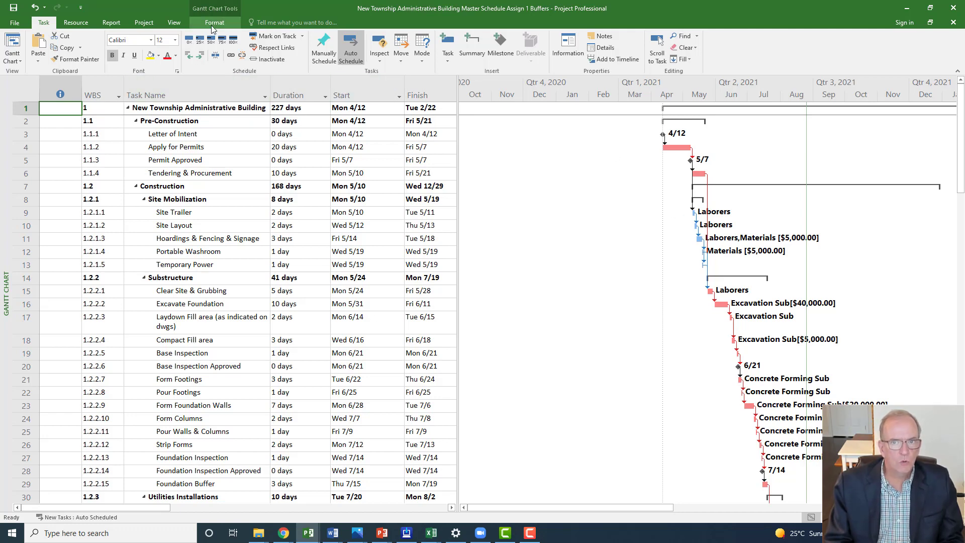
Zoom the Gantt timescale to Days from the View tab
{"action": "left_click", "coordinate": [213, 23]}
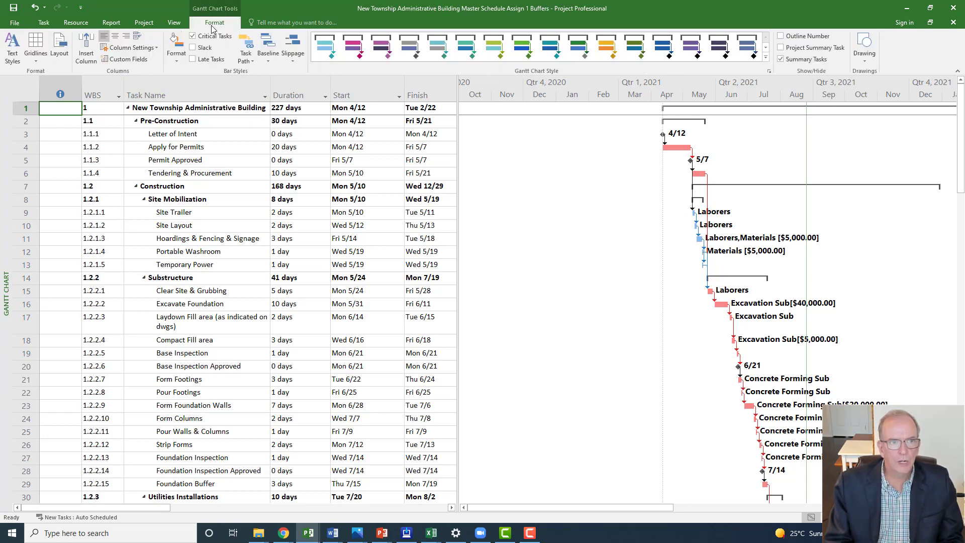
{"action": "left_click", "coordinate": [173, 25]}
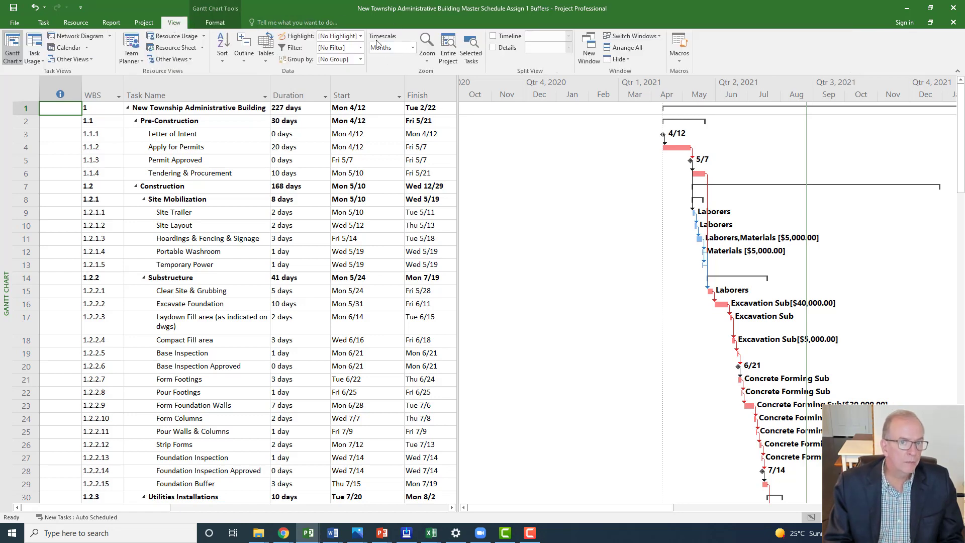
{"action": "left_click", "coordinate": [413, 47]}
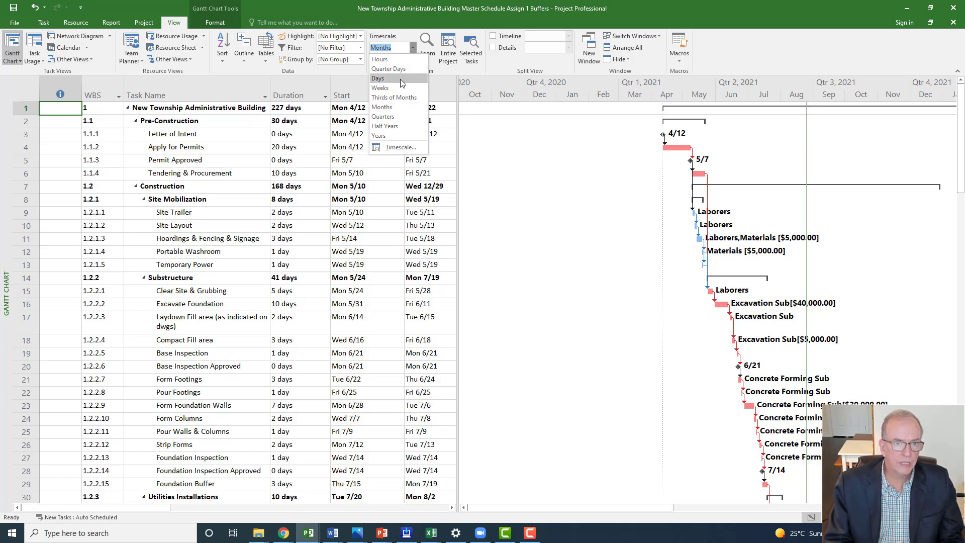
{"action": "left_click", "coordinate": [378, 79]}
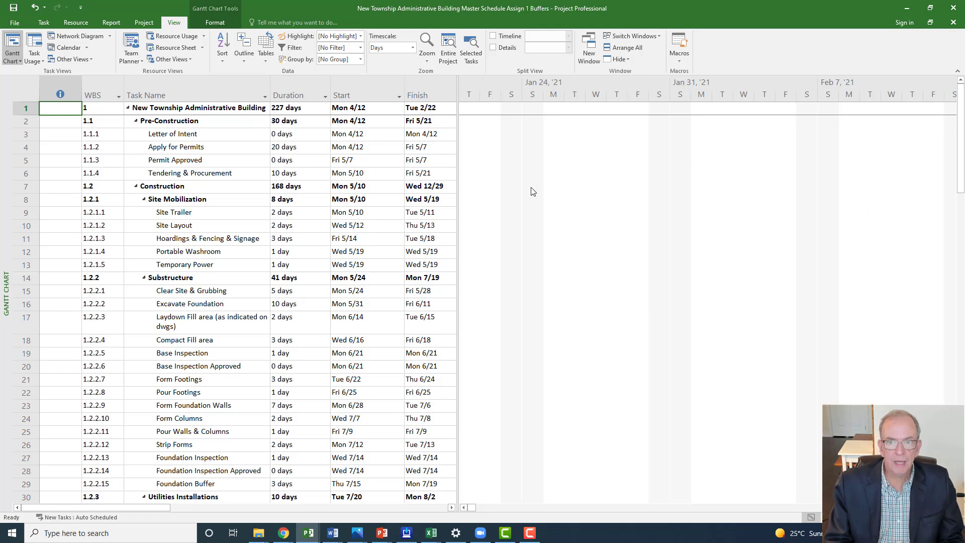
Select Excavate Foundation and scroll the chart to its bars
{"action": "left_click", "coordinate": [180, 306]}
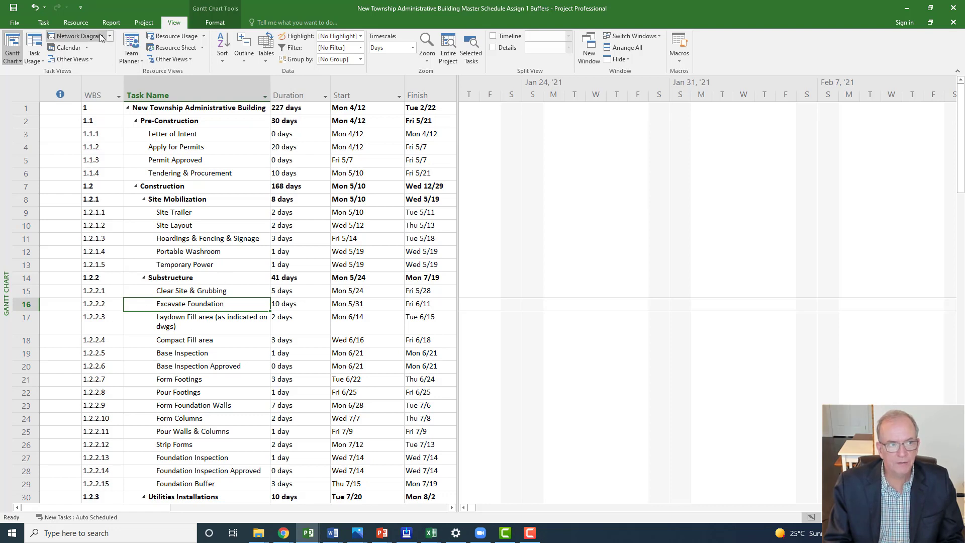
{"action": "left_click", "coordinate": [39, 19]}
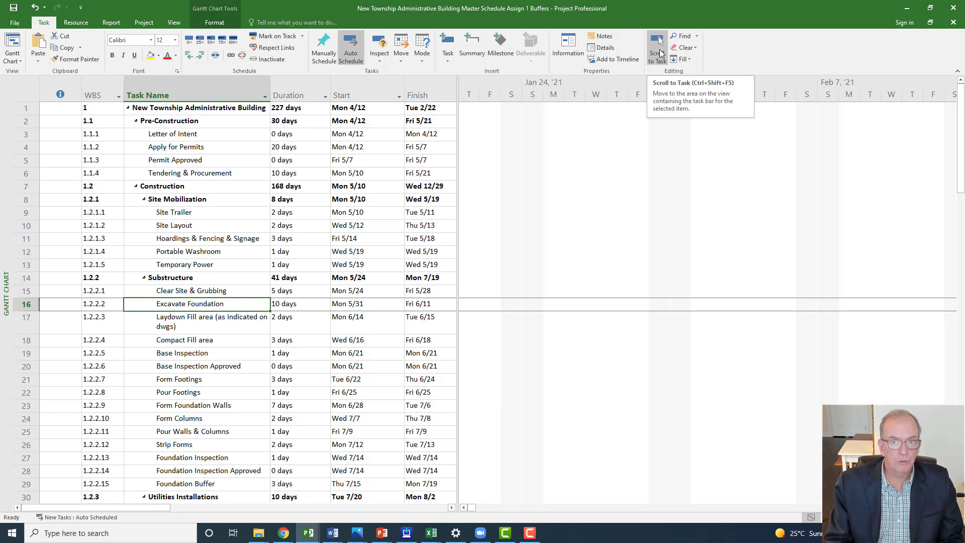
{"action": "left_click", "coordinate": [657, 50]}
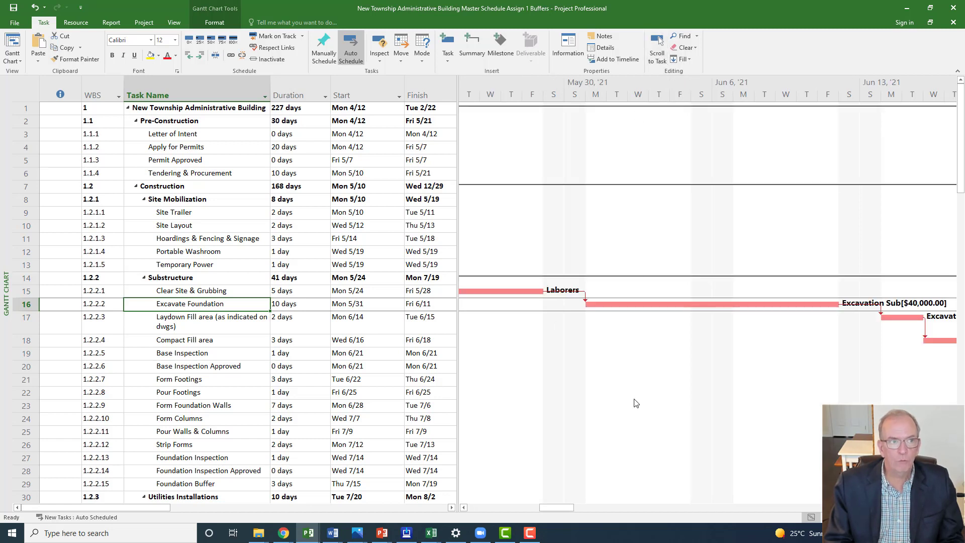
Add Scroll to Task from Popular Commands to the Quick Access Toolbar in Project Options
{"action": "left_click", "coordinate": [80, 9]}
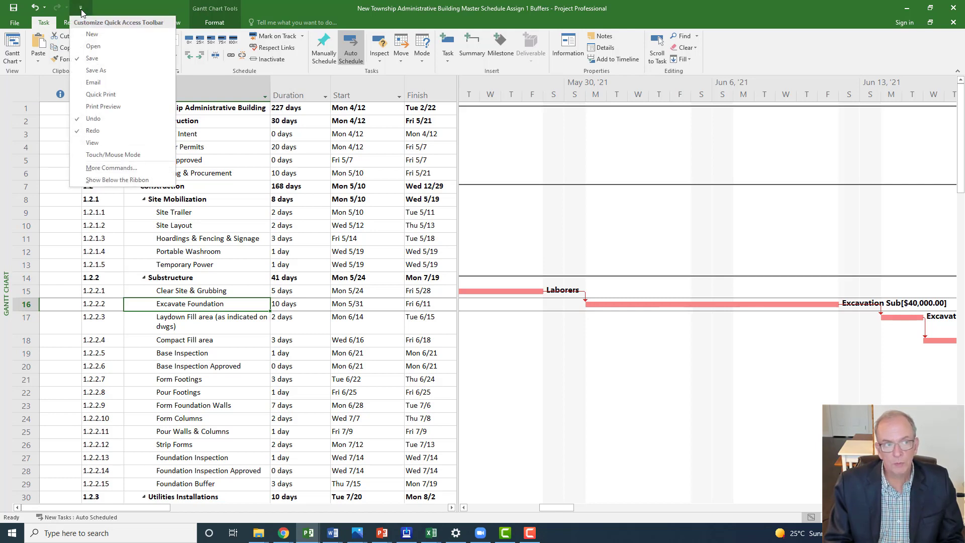
{"action": "left_click", "coordinate": [112, 168]}
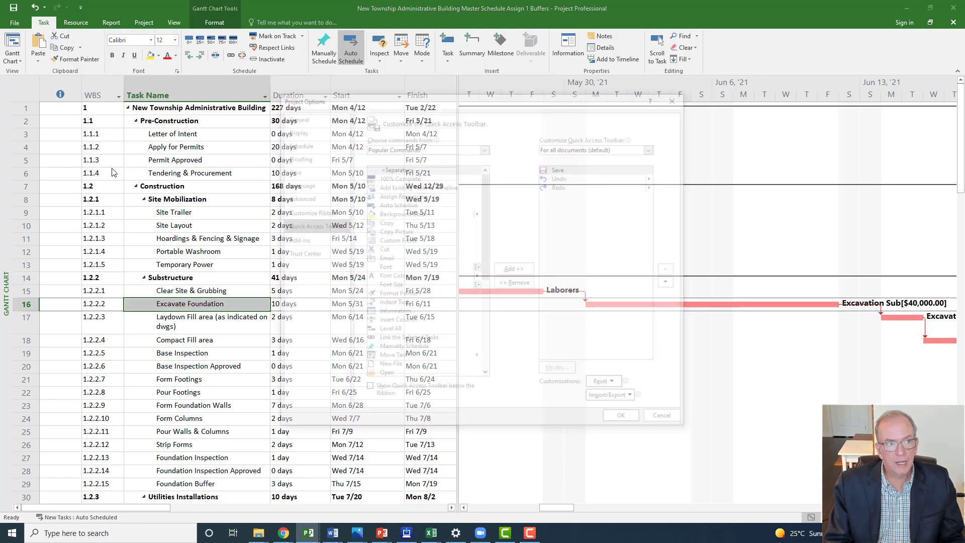
{"action": "scroll", "coordinate": [442, 277], "scroll_direction": "down", "scroll_amount": 4}
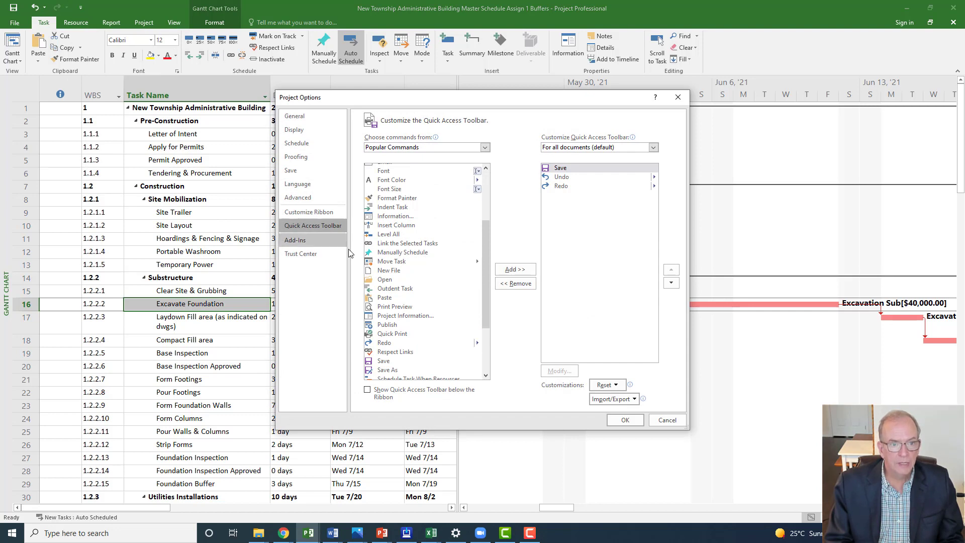
{"action": "scroll", "coordinate": [447, 322], "scroll_direction": "down", "scroll_amount": 1}
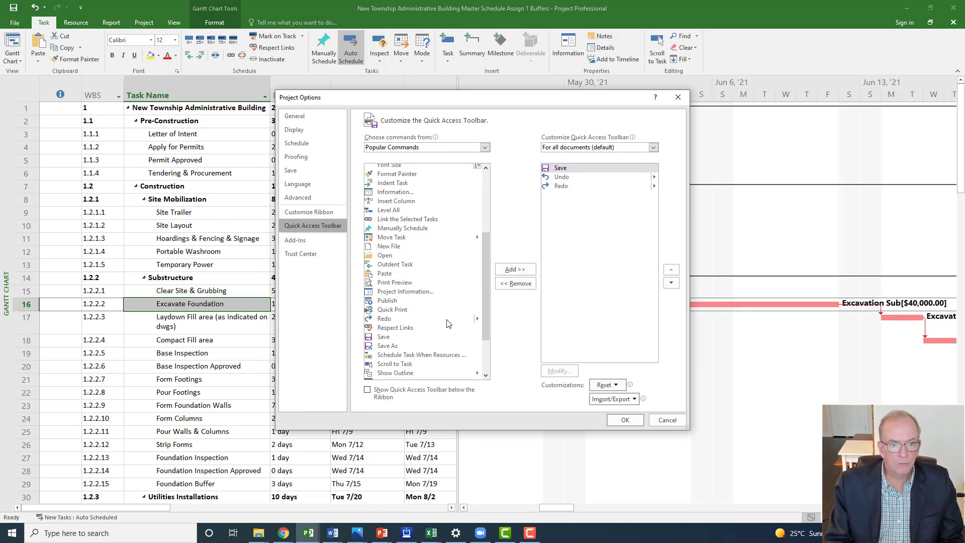
{"action": "scroll", "coordinate": [448, 325], "scroll_direction": "down", "scroll_amount": 3}
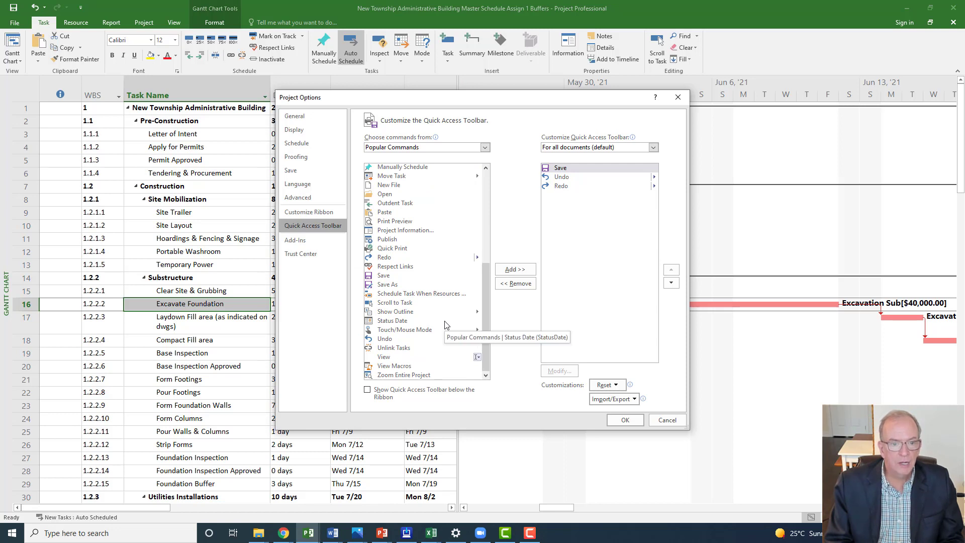
{"action": "left_click", "coordinate": [380, 303]}
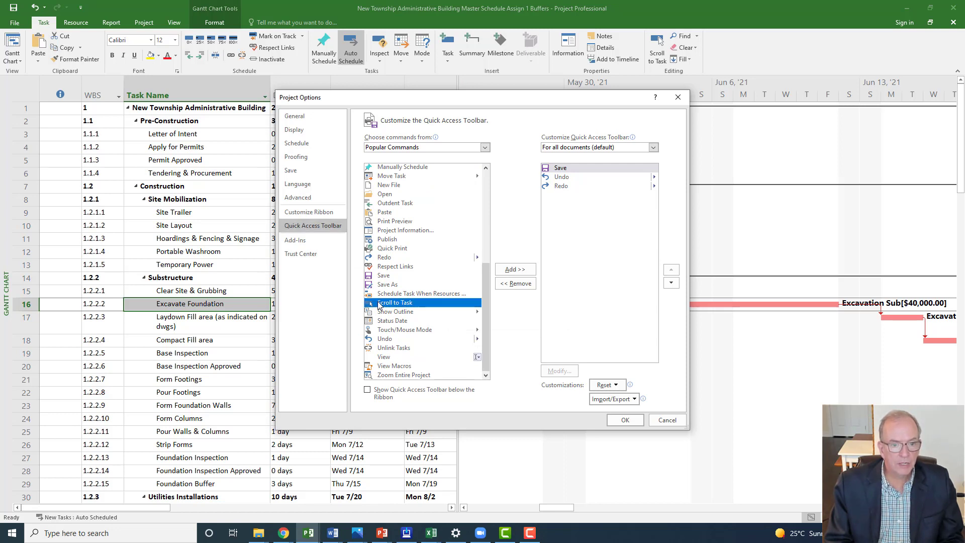
{"action": "left_click", "coordinate": [517, 274]}
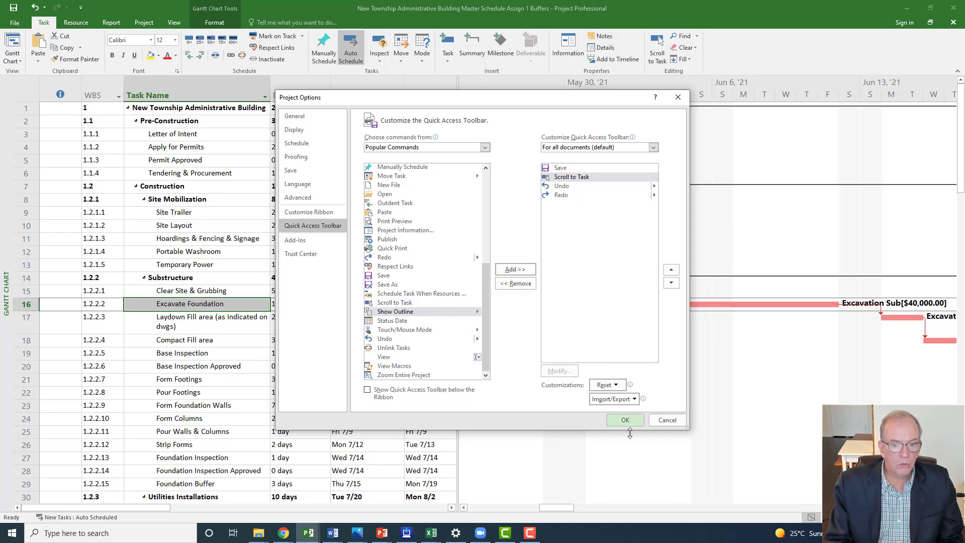
{"action": "left_click", "coordinate": [618, 422]}
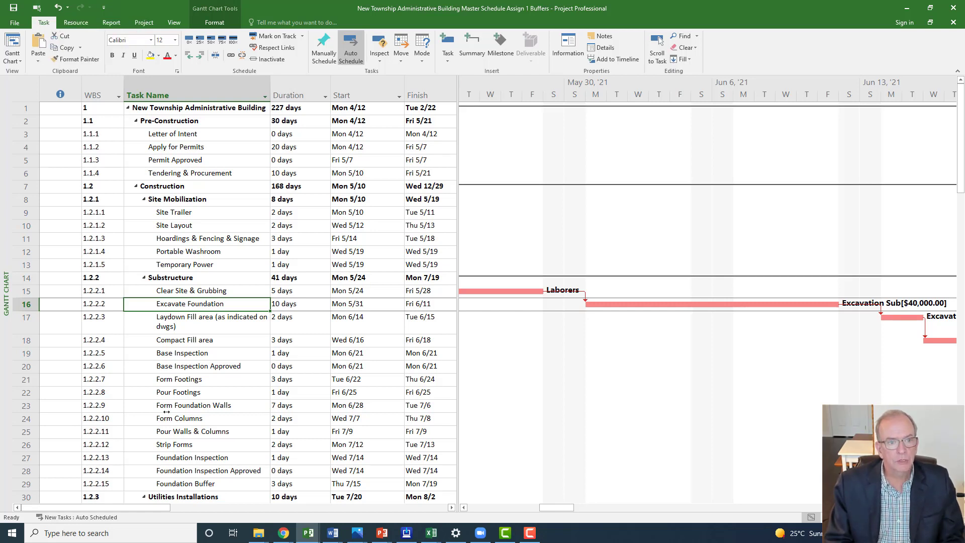
Select Pour Walls & Columns, jump to its July bars via Scroll to Task, and open the toolbar menu
{"action": "left_click", "coordinate": [194, 430]}
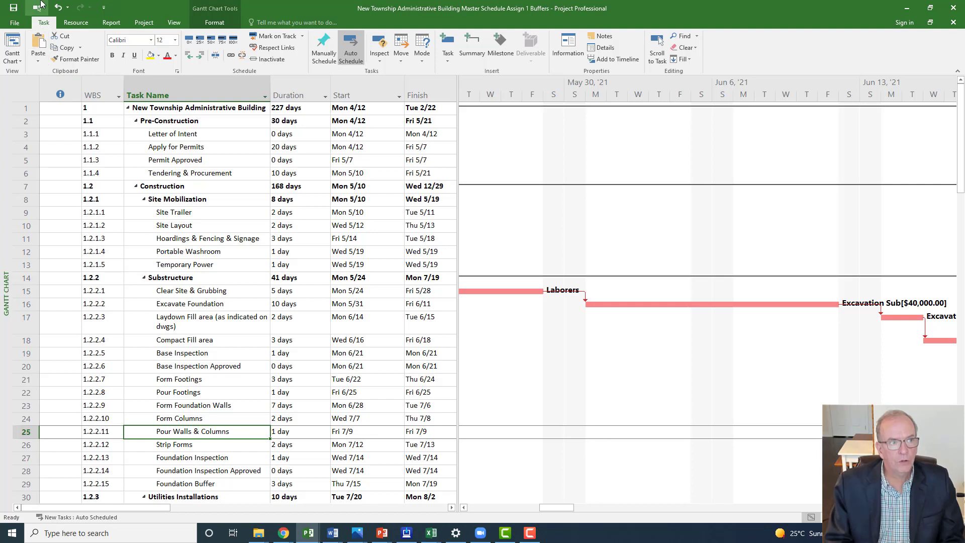
{"action": "left_click", "coordinate": [38, 8]}
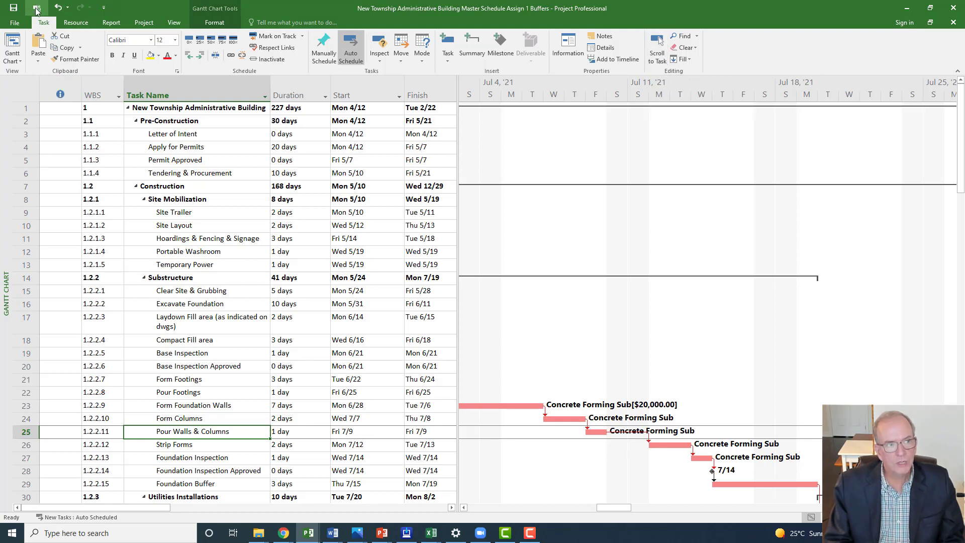
{"action": "left_click", "coordinate": [107, 12]}
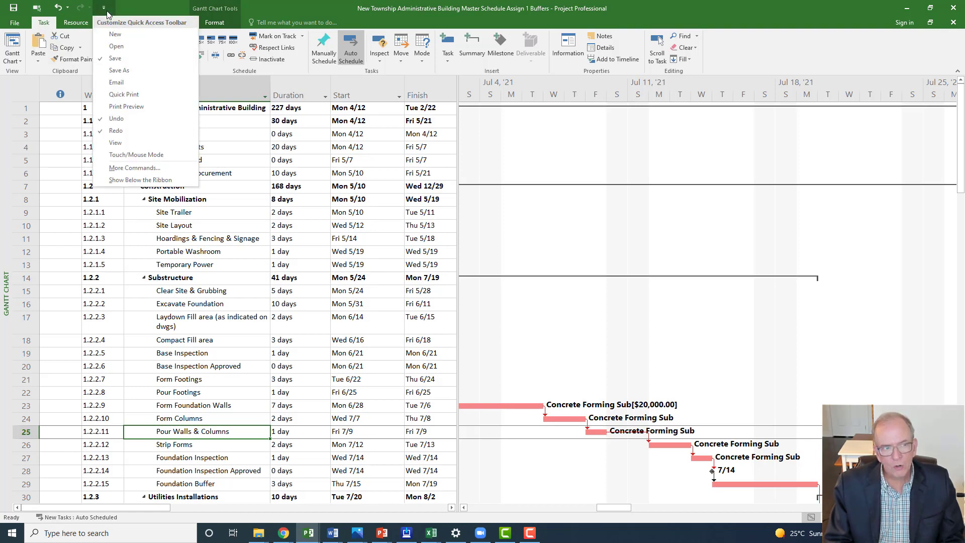
Open the toolbar settings, select Scroll to Task in the toolbar list, and close Project Options
{"action": "left_click", "coordinate": [134, 168]}
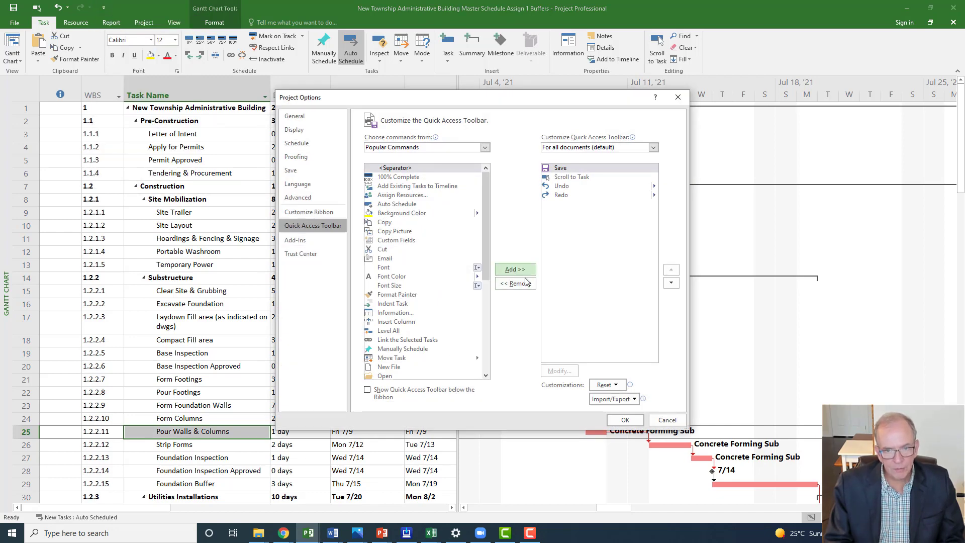
{"action": "left_click", "coordinate": [568, 177]}
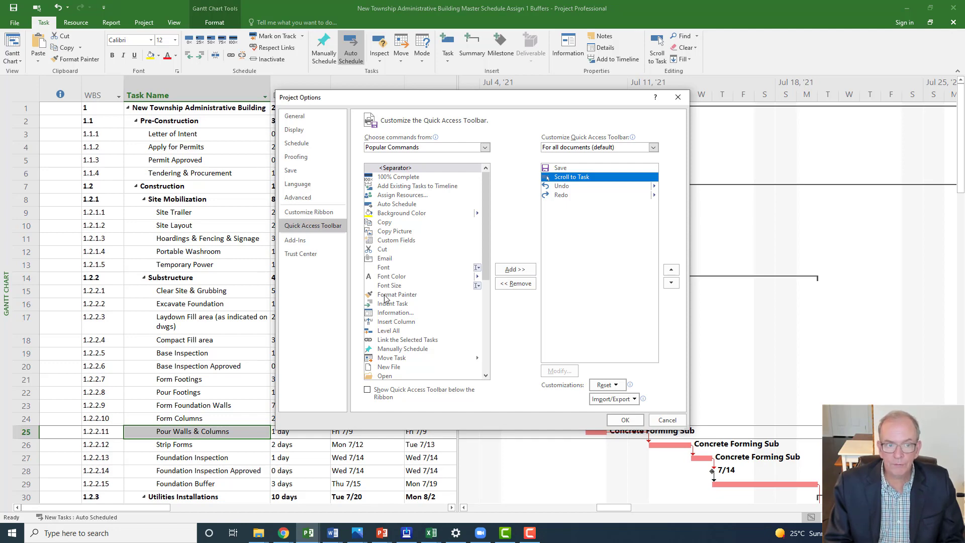
{"action": "left_click", "coordinate": [683, 98]}
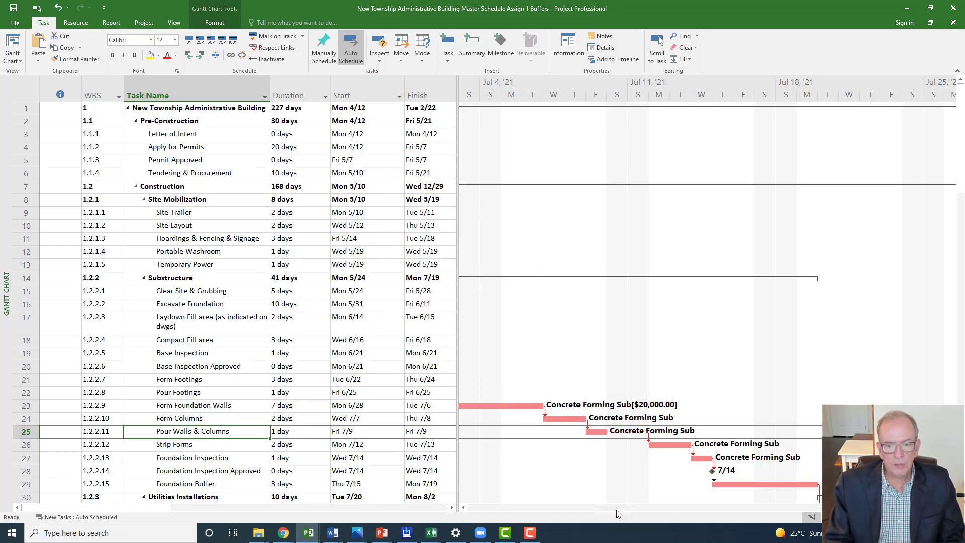
Set the Site Trailer bar's right-side text to Duration so it reads 2 days
{"action": "left_click_drag", "start_coordinate": [616, 509], "coordinate": [531, 512]}
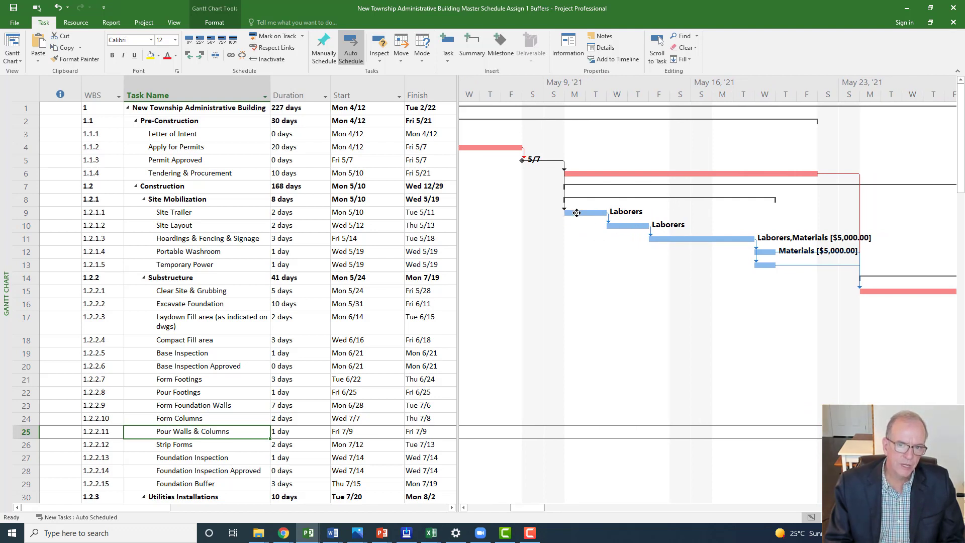
{"action": "double_click", "coordinate": [575, 212]}
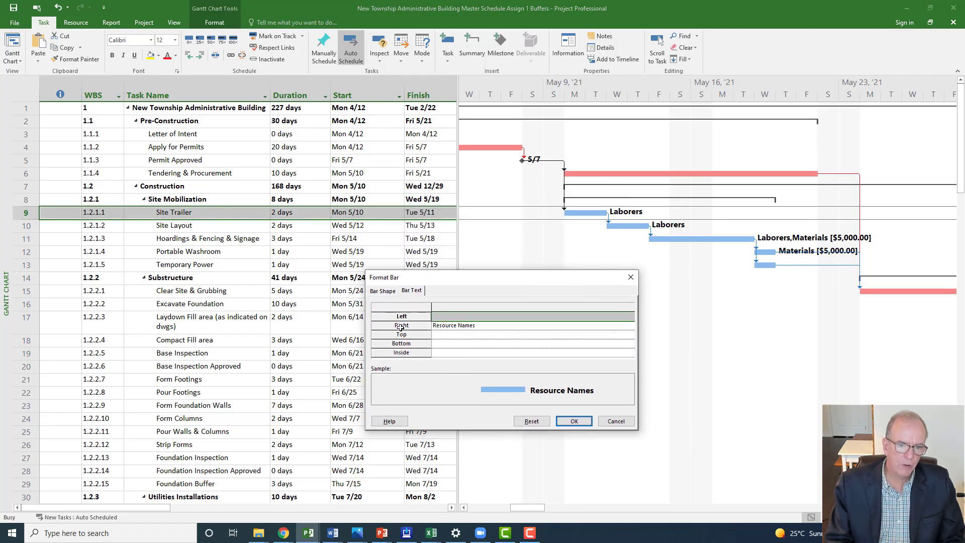
{"action": "left_click", "coordinate": [457, 325]}
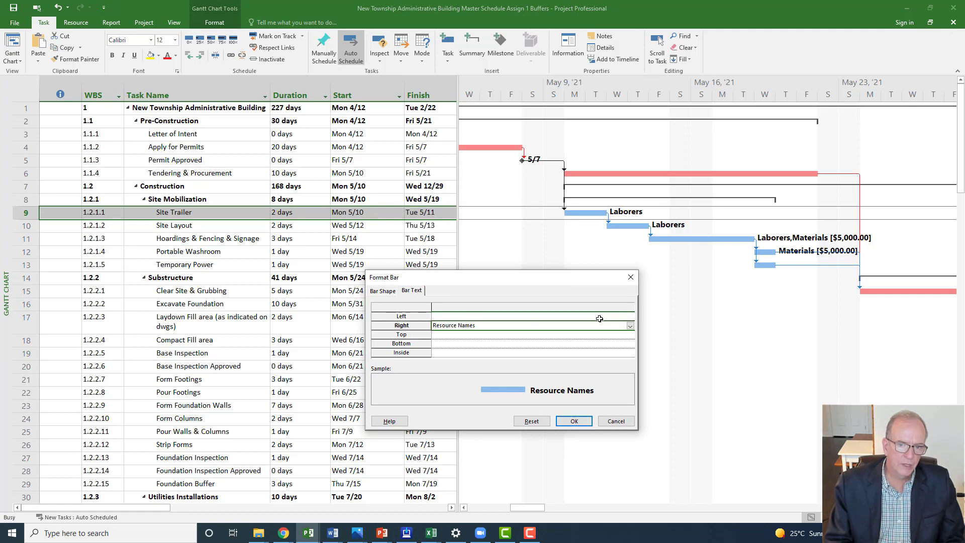
{"action": "left_click", "coordinate": [630, 327]}
{"action": "scroll", "coordinate": [551, 301], "scroll_direction": "up", "scroll_amount": 20}
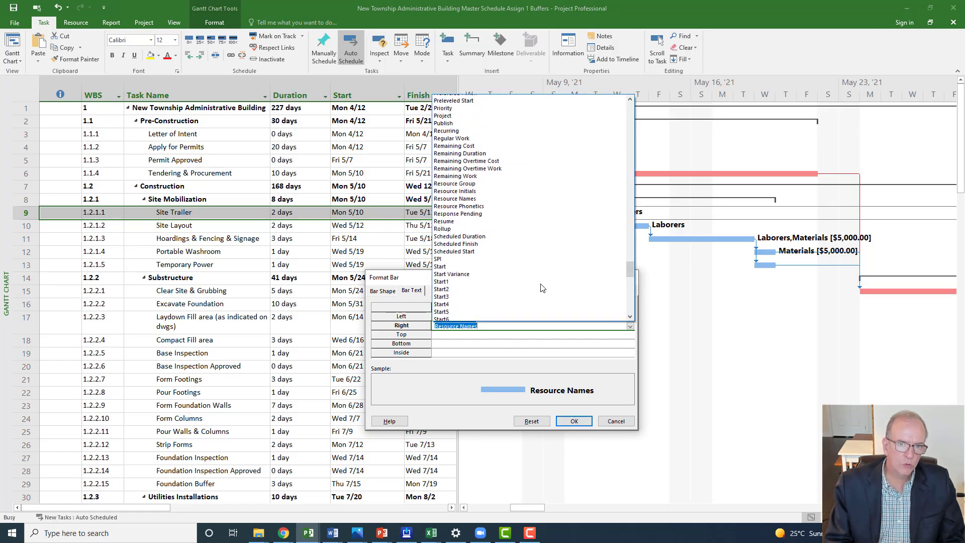
{"action": "scroll", "coordinate": [542, 288], "scroll_direction": "up", "scroll_amount": 10}
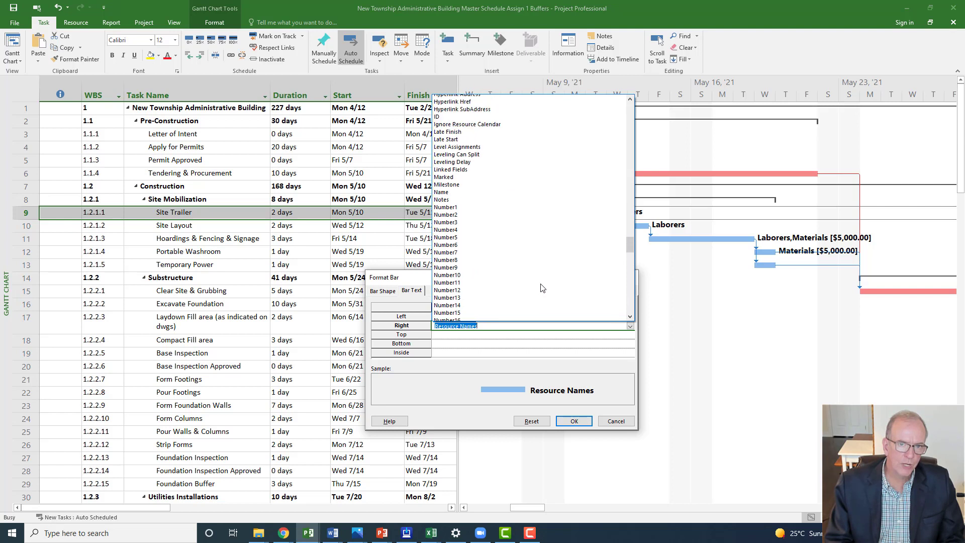
{"action": "scroll", "coordinate": [542, 287], "scroll_direction": "up", "scroll_amount": 15}
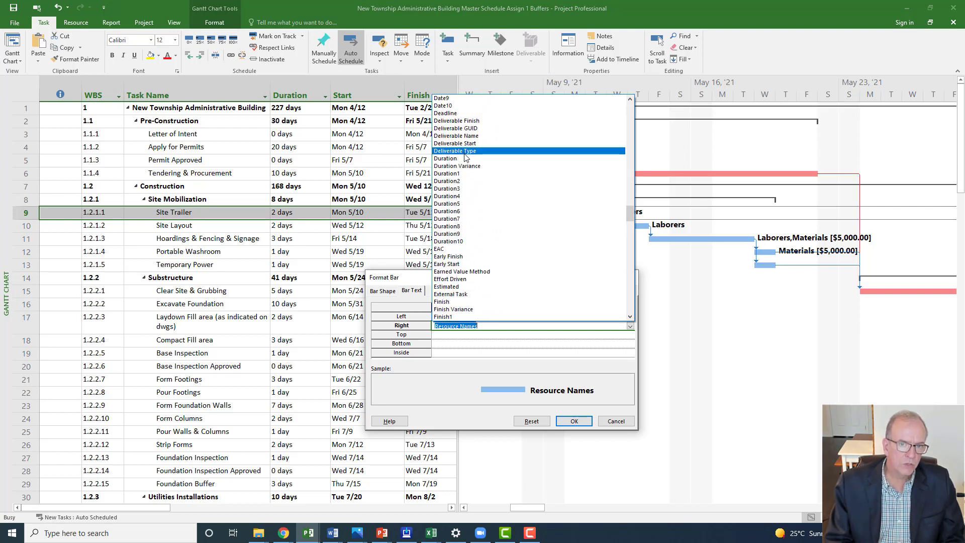
{"action": "left_click", "coordinate": [446, 159]}
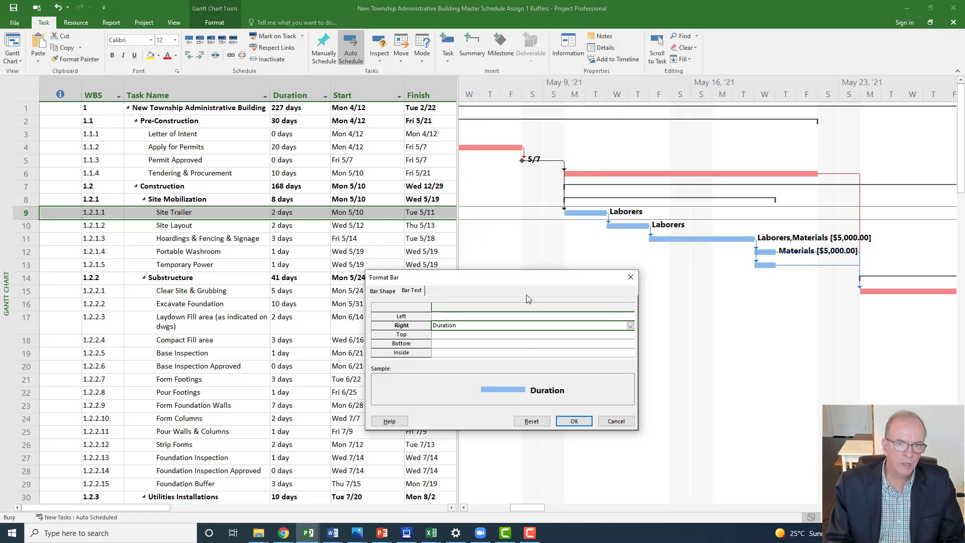
{"action": "left_click", "coordinate": [573, 422]}
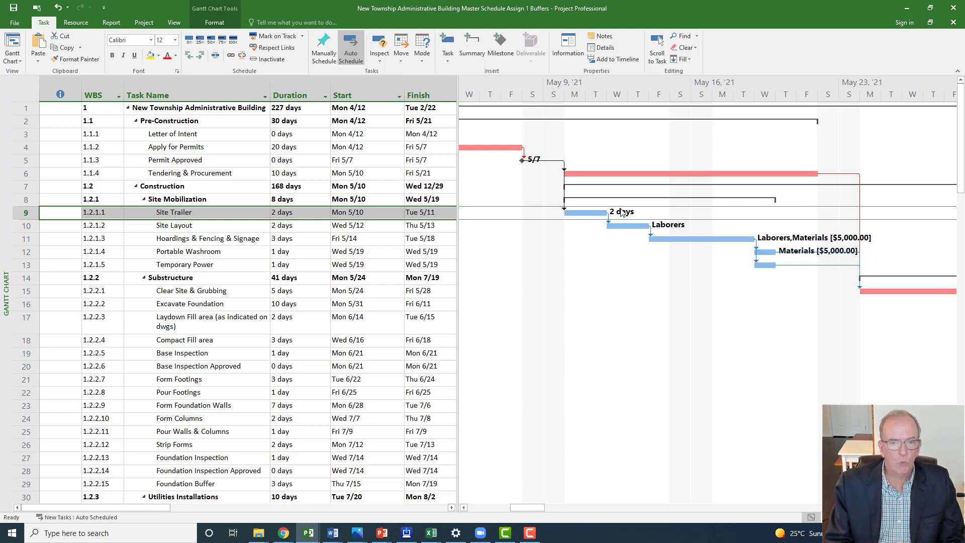
Undo the Site Trailer label change and select all tasks
{"action": "left_click", "coordinate": [58, 7]}
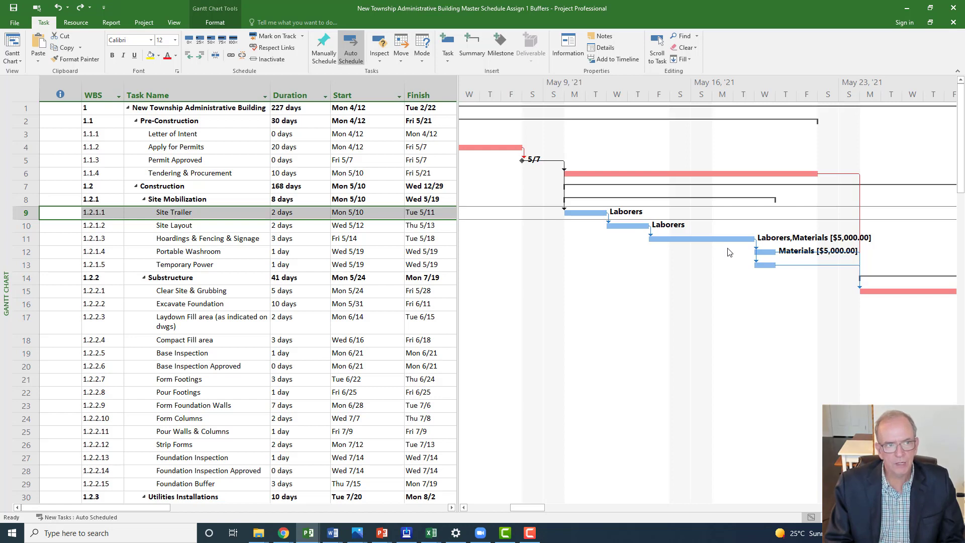
{"action": "left_click", "coordinate": [214, 22]}
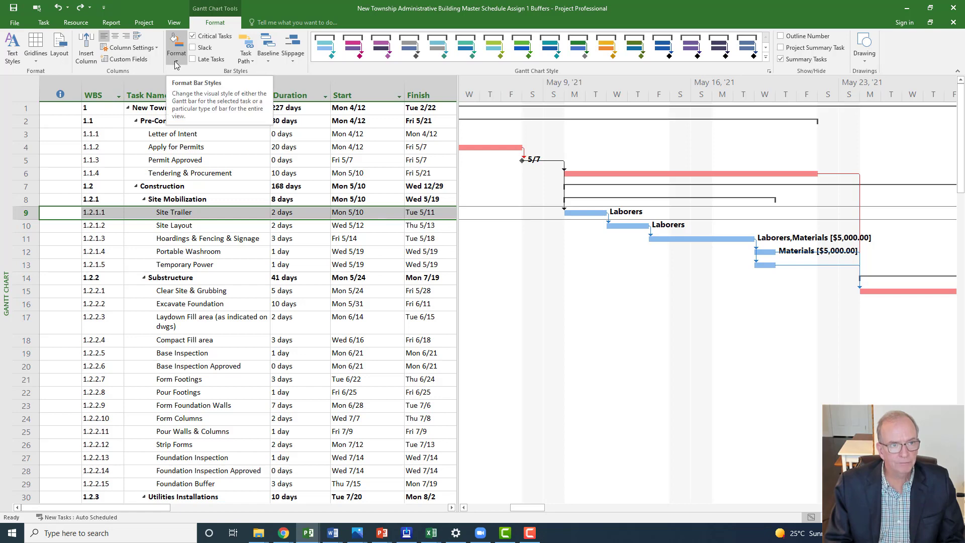
{"action": "left_click", "coordinate": [176, 62]}
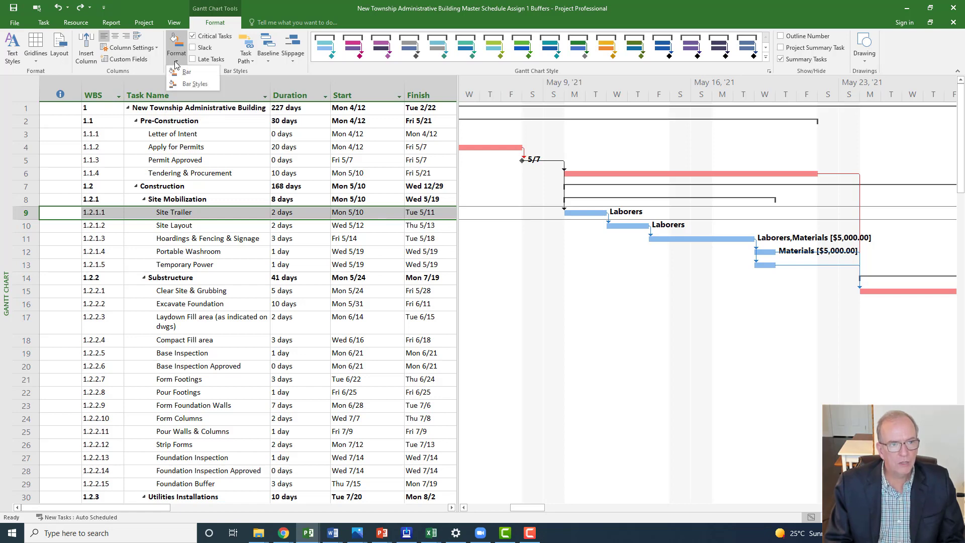
{"action": "key", "text": "Escape"}
{"action": "left_click", "coordinate": [25, 95]}
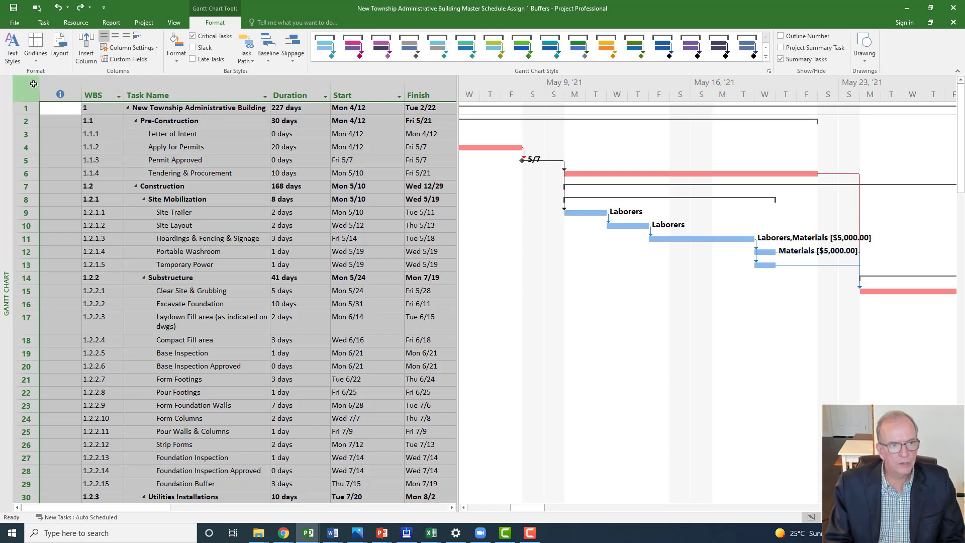
Set the Bar Text Right field to Duration for all selected task bars
{"action": "left_click", "coordinate": [178, 62]}
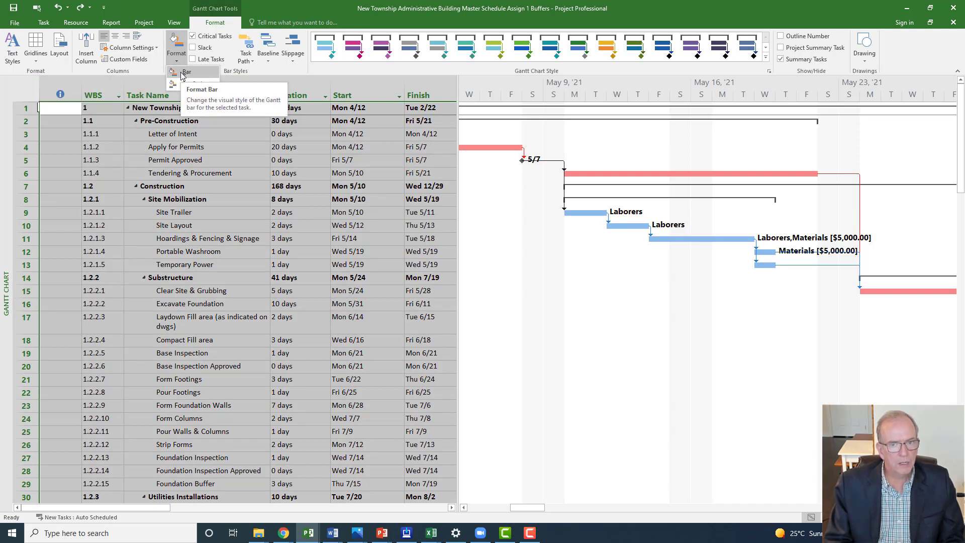
{"action": "left_click", "coordinate": [182, 73]}
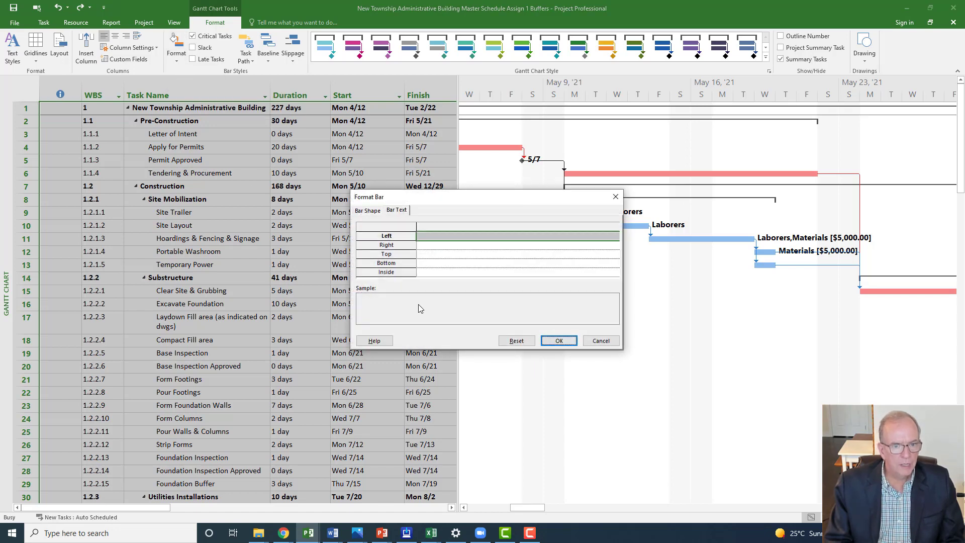
{"action": "left_click", "coordinate": [406, 245]}
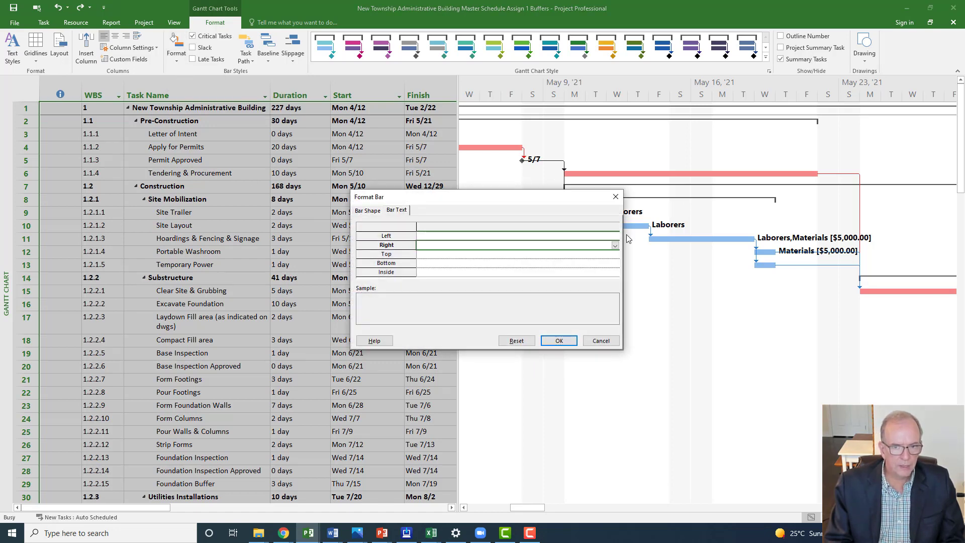
{"action": "left_click", "coordinate": [615, 246]}
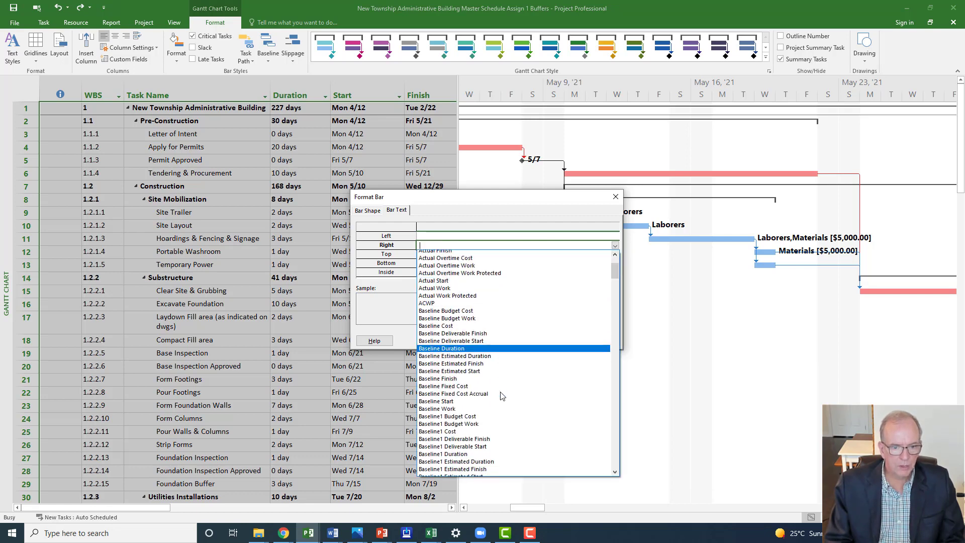
{"action": "scroll", "coordinate": [503, 396], "scroll_direction": "down", "scroll_amount": 10}
{"action": "scroll", "coordinate": [503, 396], "scroll_direction": "down", "scroll_amount": 3}
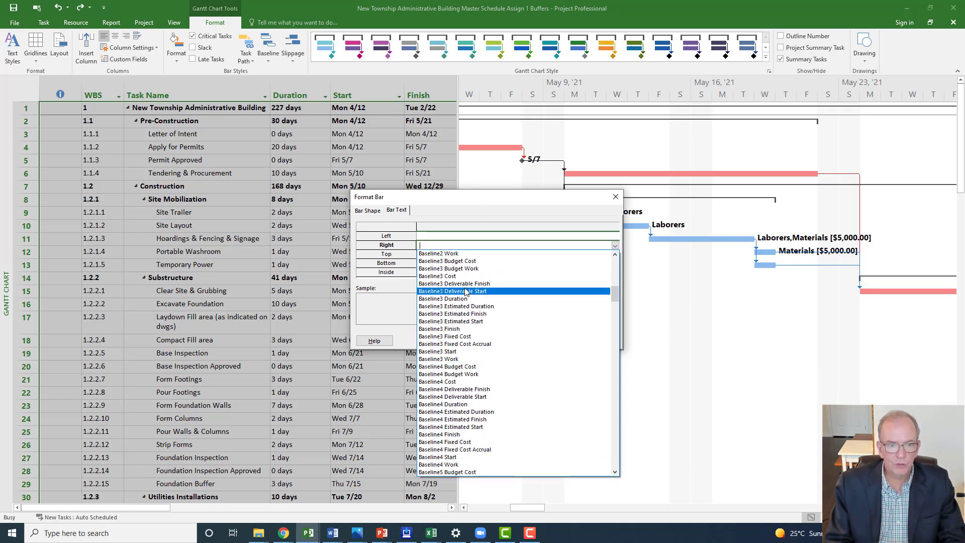
{"action": "left_click", "coordinate": [445, 245]}
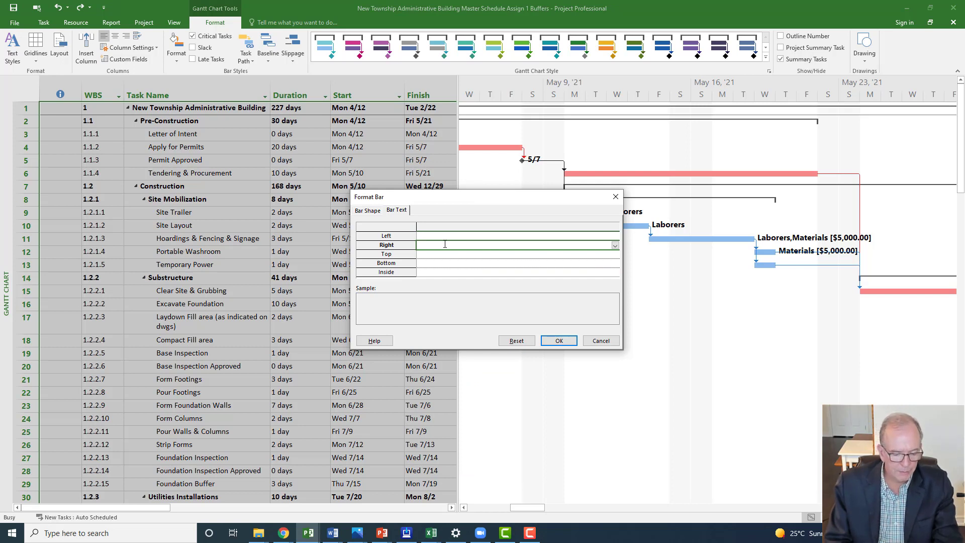
{"action": "type", "text": "D"}
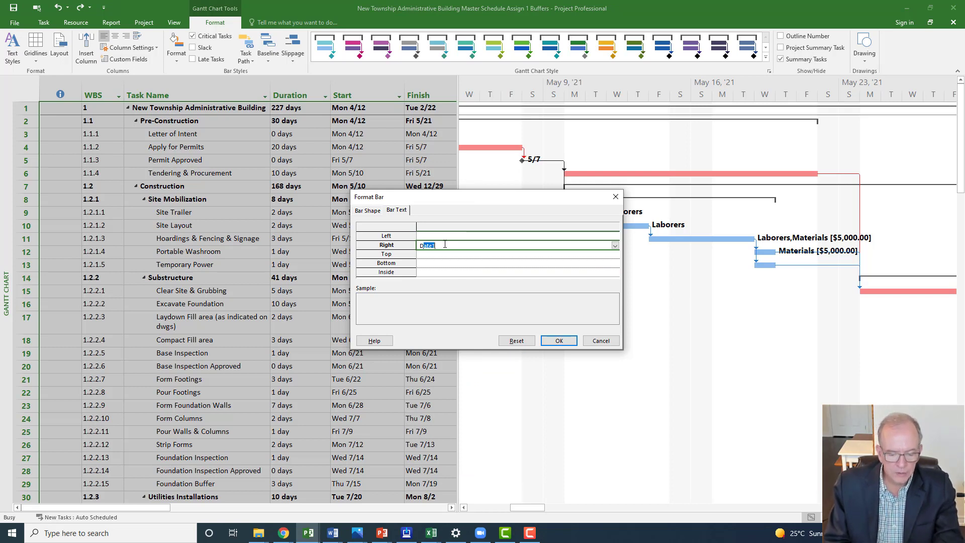
{"action": "type", "text": "uration"}
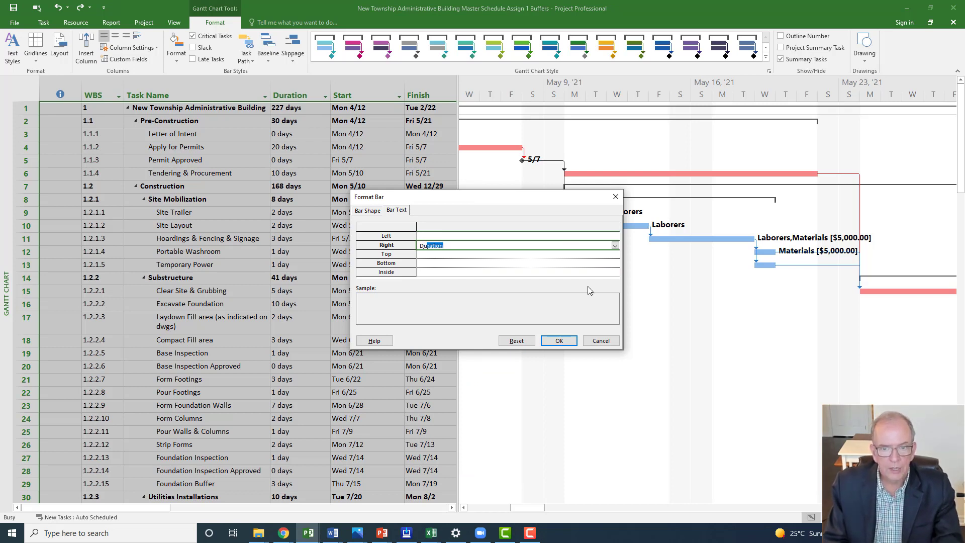
{"action": "left_click", "coordinate": [559, 341]}
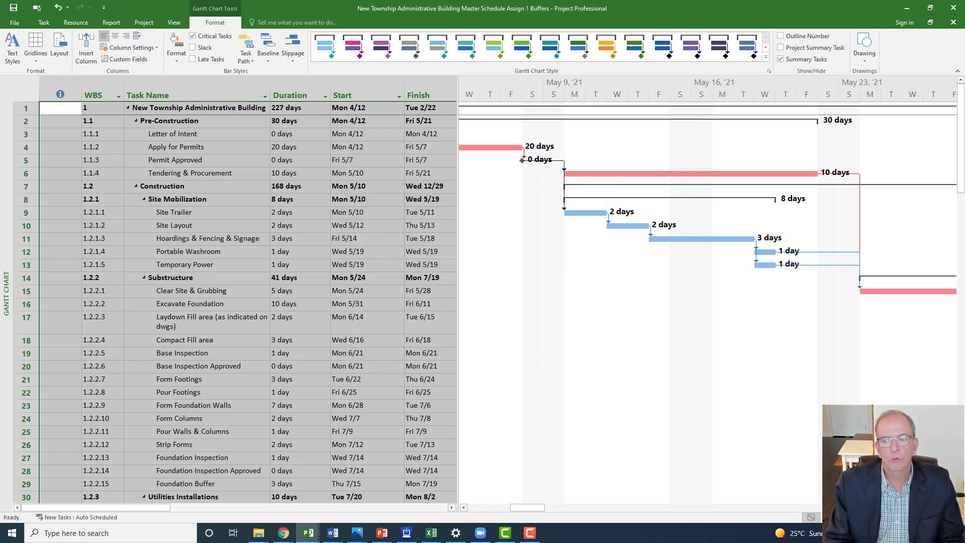
Open the Bar formatting dialog and browse the right-side label fields without changing them
{"action": "mouse_move", "coordinate": [531, 508]}
{"action": "left_mouse_down"}
{"action": "mouse_move", "coordinate": [562, 512]}
{"action": "mouse_move", "coordinate": [521, 508]}
{"action": "left_mouse_up"}
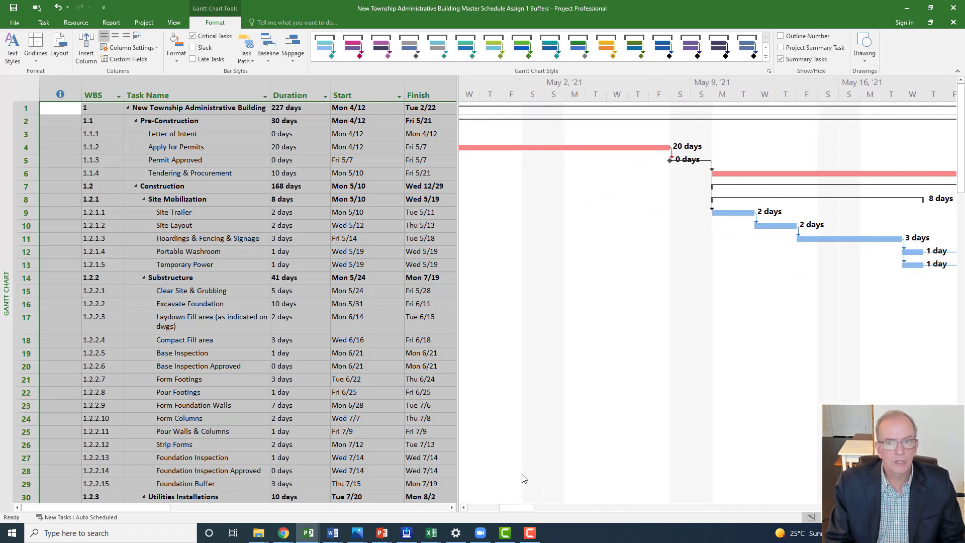
{"action": "left_click", "coordinate": [174, 66]}
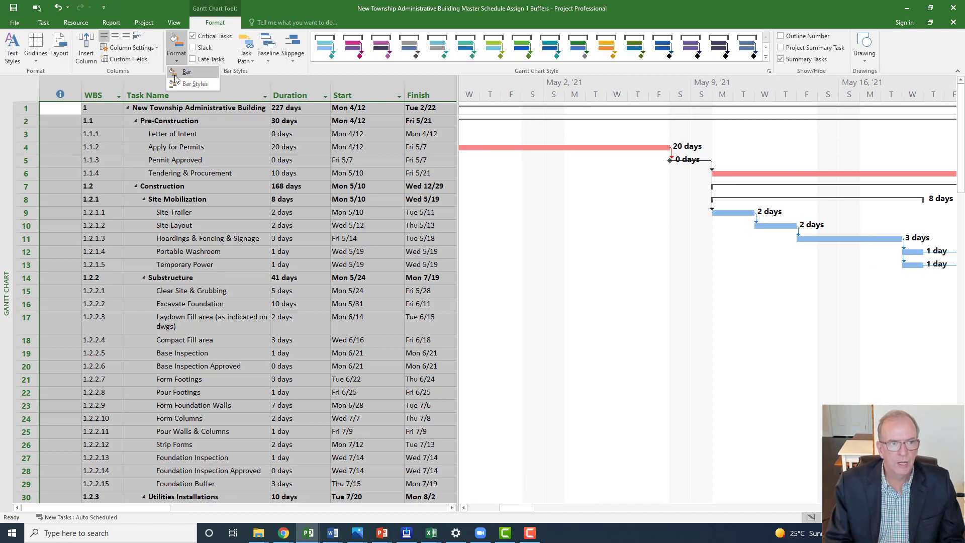
{"action": "left_click", "coordinate": [175, 73]}
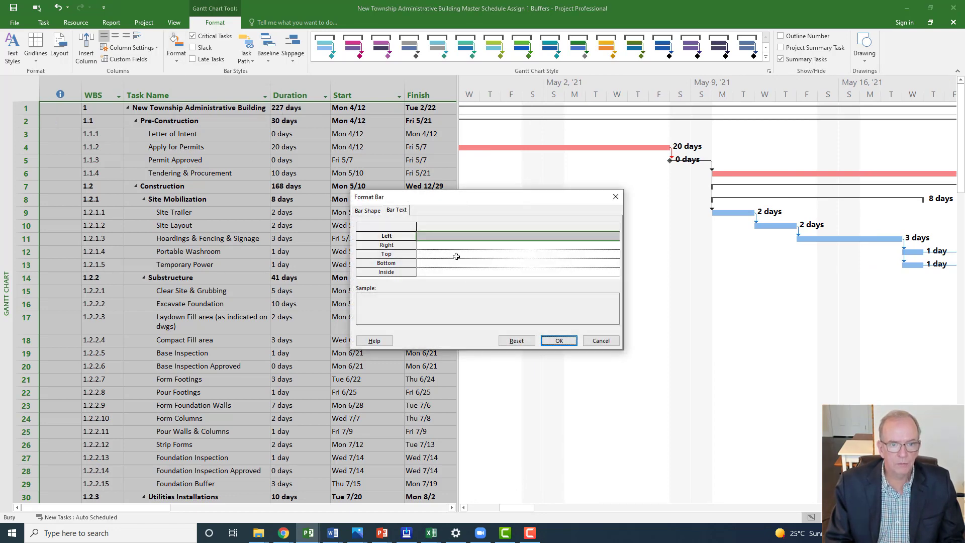
{"action": "left_click", "coordinate": [459, 246]}
{"action": "left_click", "coordinate": [614, 245]}
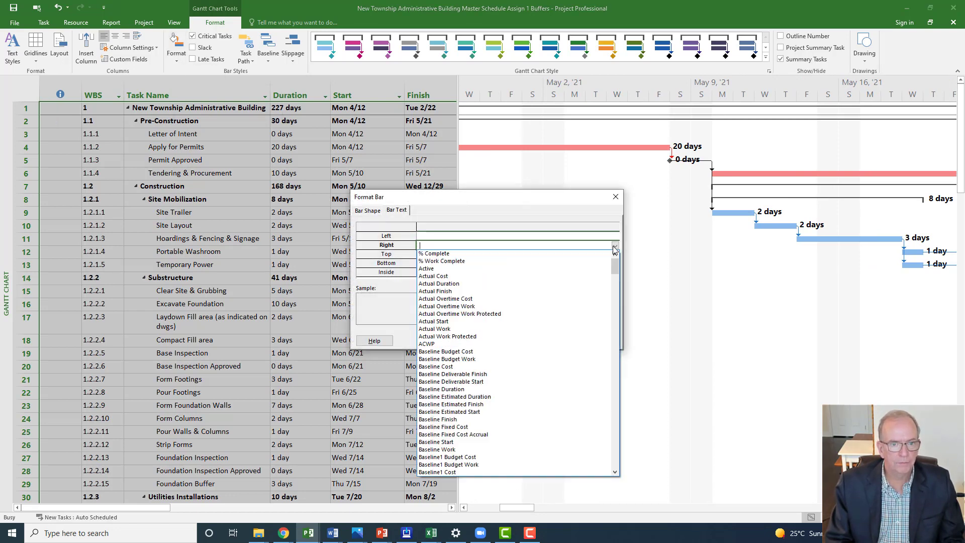
{"action": "scroll", "coordinate": [546, 319], "scroll_direction": "down", "scroll_amount": 15}
{"action": "scroll", "coordinate": [546, 319], "scroll_direction": "down", "scroll_amount": 20}
{"action": "scroll", "coordinate": [547, 318], "scroll_direction": "down", "scroll_amount": 10}
{"action": "scroll", "coordinate": [546, 319], "scroll_direction": "up", "scroll_amount": 2}
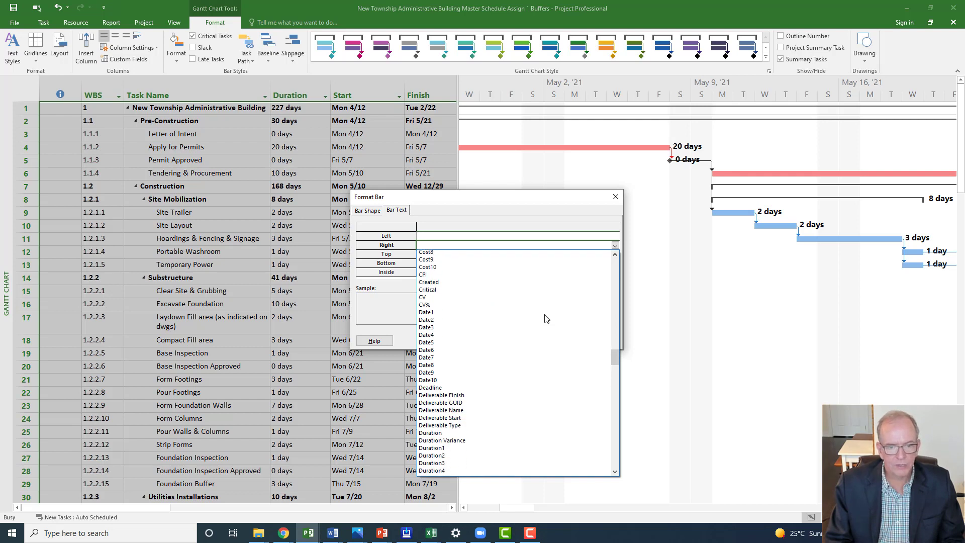
{"action": "scroll", "coordinate": [546, 319], "scroll_direction": "down", "scroll_amount": 13}
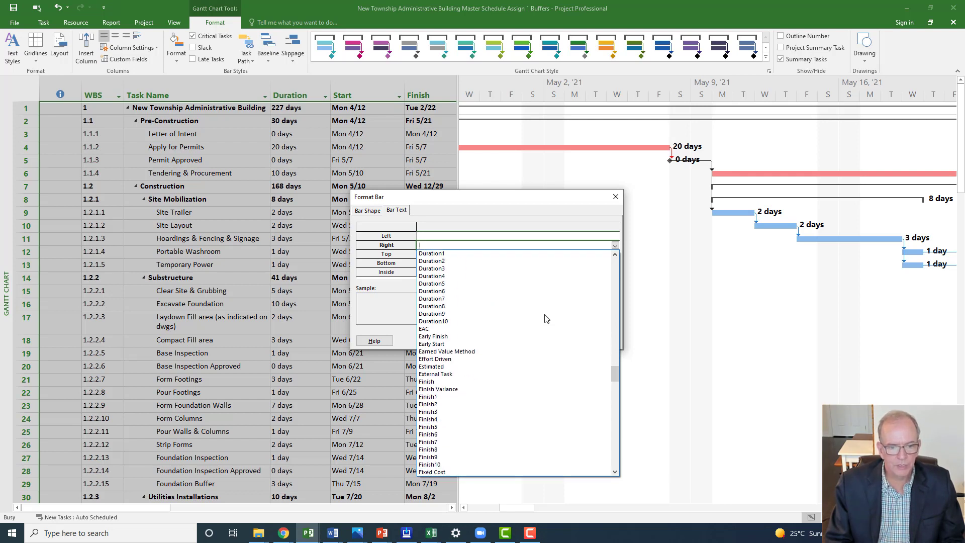
{"action": "scroll", "coordinate": [547, 319], "scroll_direction": "down", "scroll_amount": 1}
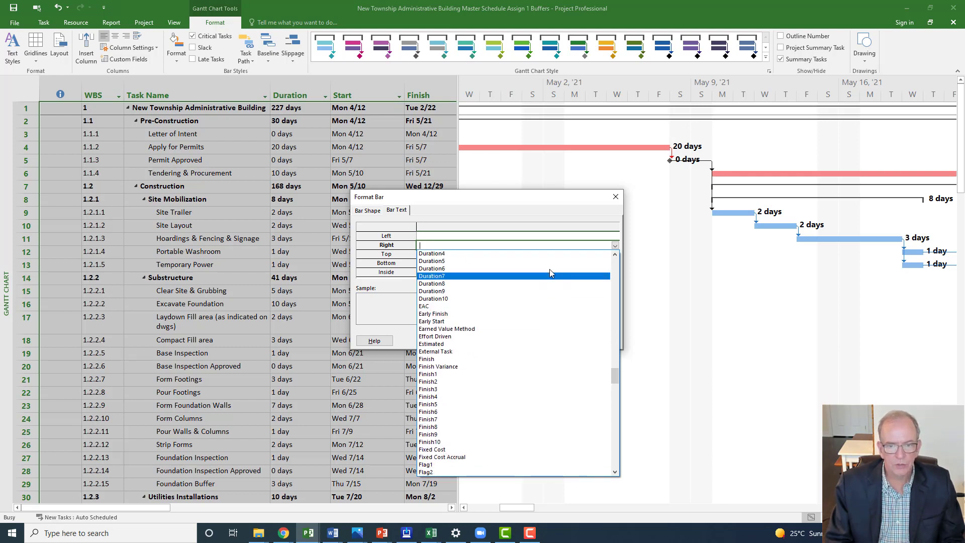
{"action": "left_click", "coordinate": [427, 234]}
Set the bars' left-side text to Cost and apply it
{"action": "left_click", "coordinate": [427, 234]}
{"action": "left_click", "coordinate": [616, 236]}
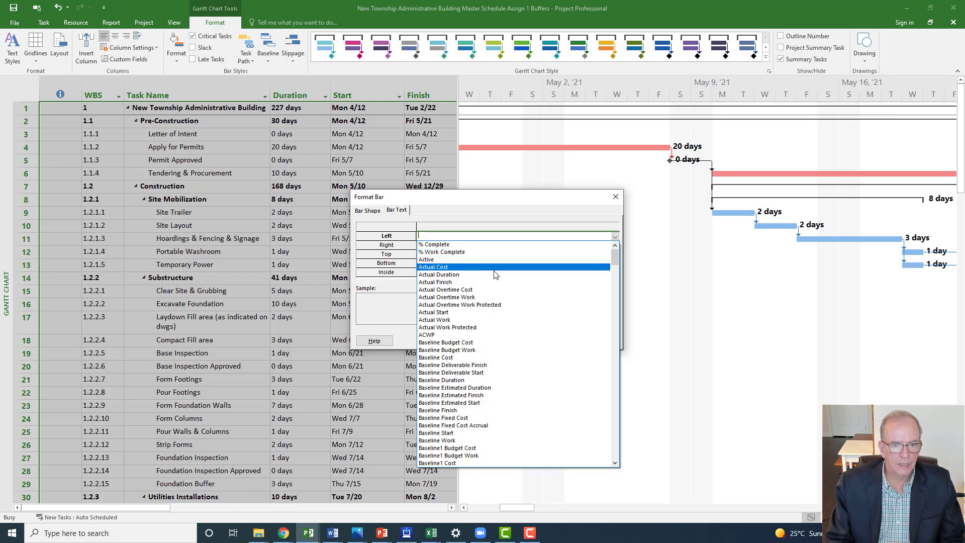
{"action": "scroll", "coordinate": [466, 380], "scroll_direction": "down", "scroll_amount": 9}
{"action": "scroll", "coordinate": [466, 381], "scroll_direction": "down", "scroll_amount": 20}
{"action": "scroll", "coordinate": [466, 382], "scroll_direction": "down", "scroll_amount": 20}
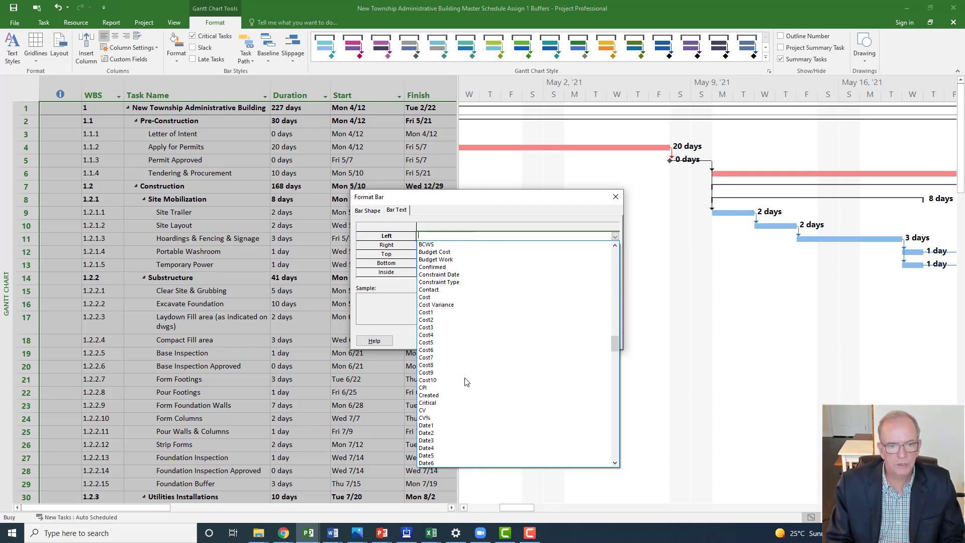
{"action": "scroll", "coordinate": [443, 362], "scroll_direction": "up", "scroll_amount": 1}
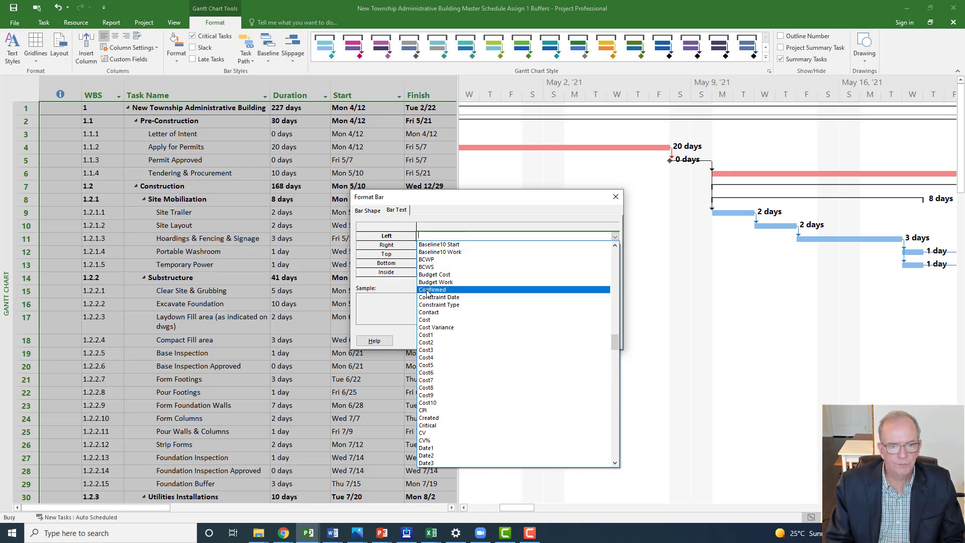
{"action": "left_click", "coordinate": [424, 320]}
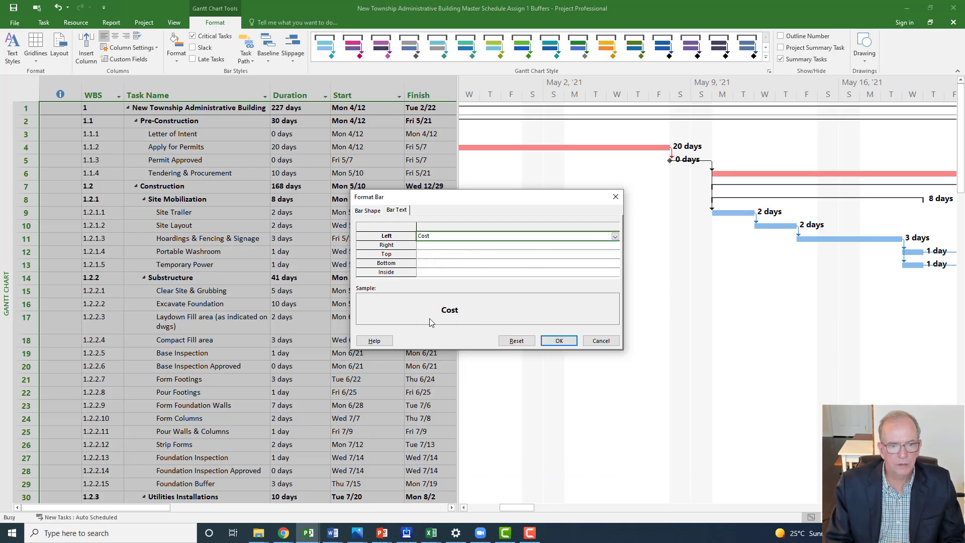
{"action": "left_click", "coordinate": [559, 341]}
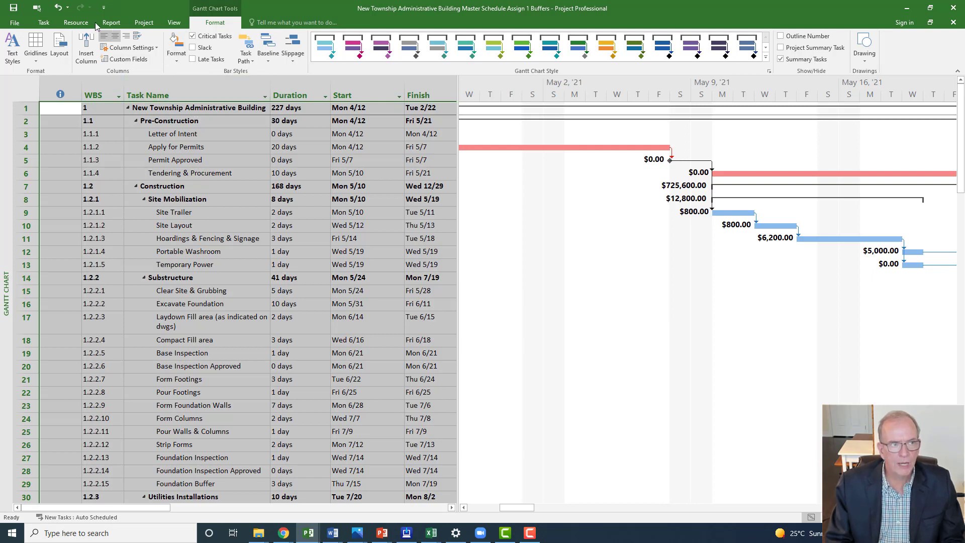
Undo twice so the bars show resource names instead of costs, then select Hoardings & Fencing & Signage
{"action": "left_click", "coordinate": [58, 8]}
{"action": "left_click", "coordinate": [58, 8]}
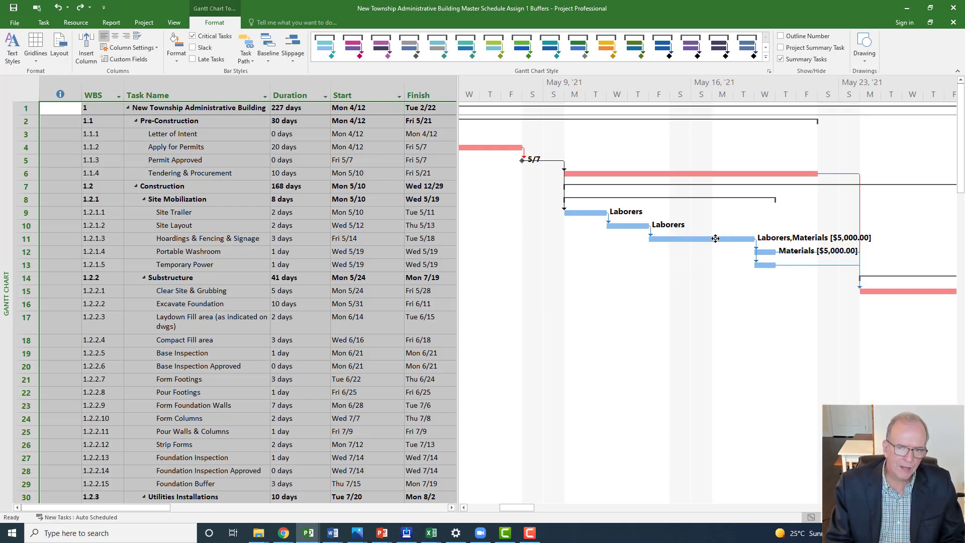
{"action": "left_click", "coordinate": [722, 239]}
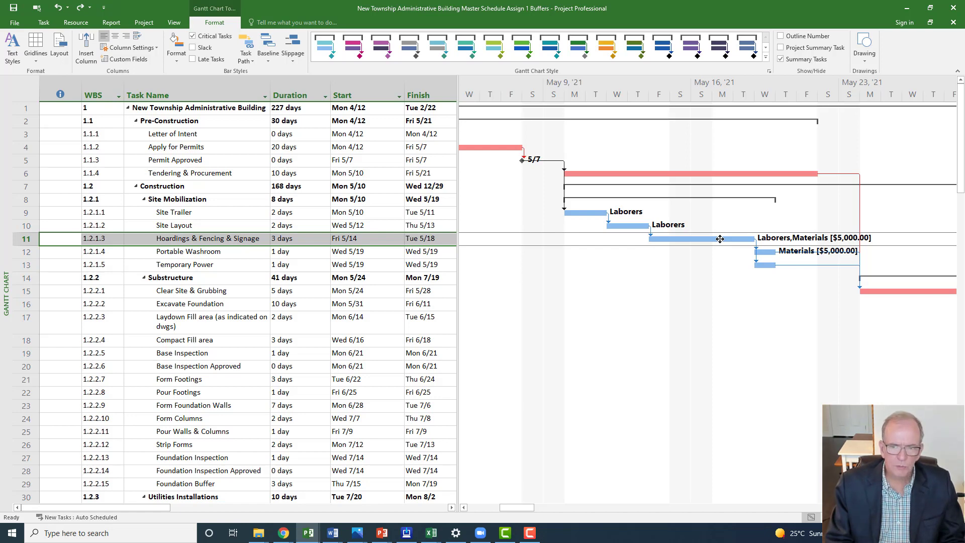
Set the Hoardings & Fencing & Signage bar's Middle Color to orange in the bar formatting dialog
{"action": "double_click", "coordinate": [723, 241]}
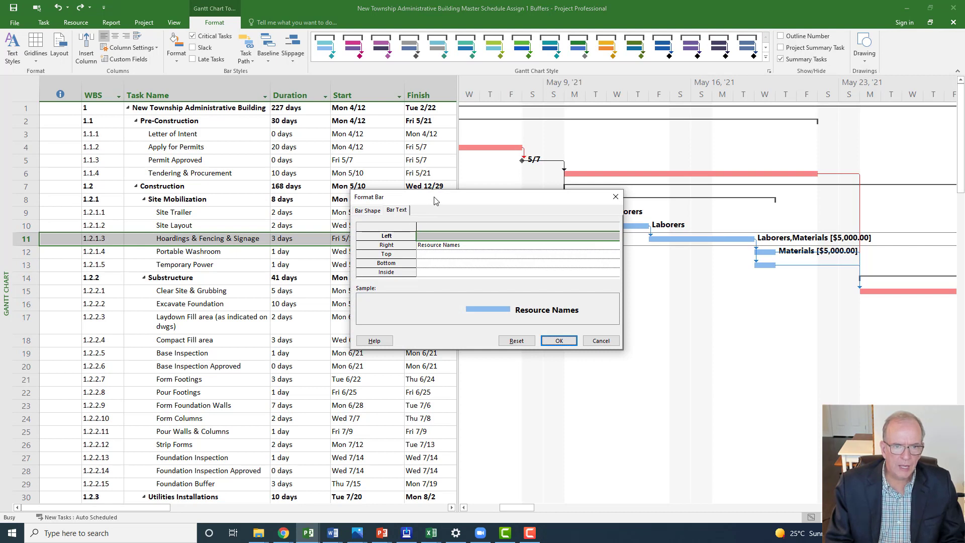
{"action": "left_click_drag", "start_coordinate": [397, 197], "coordinate": [246, 87]}
{"action": "left_click", "coordinate": [208, 101]}
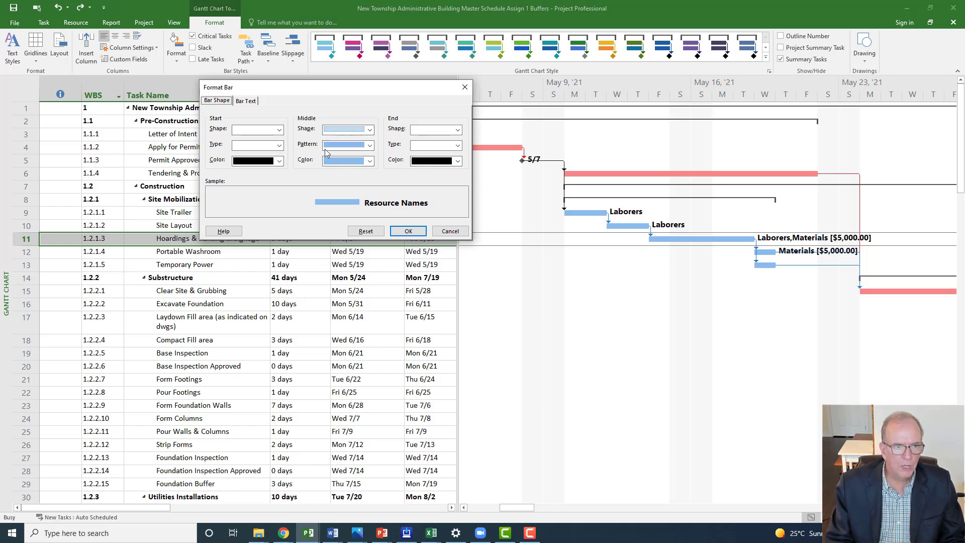
{"action": "left_click", "coordinate": [369, 162]}
{"action": "left_click", "coordinate": [369, 162]}
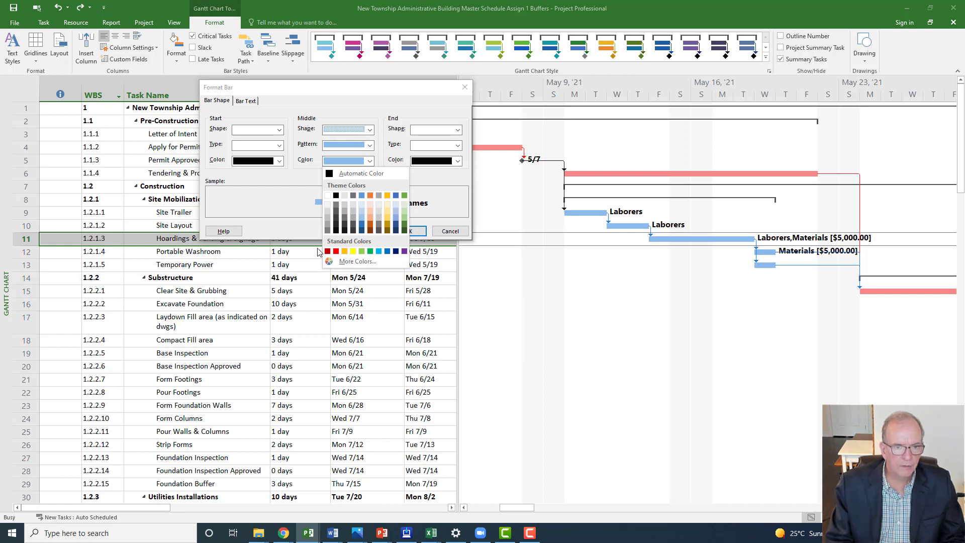
{"action": "left_click", "coordinate": [345, 252]}
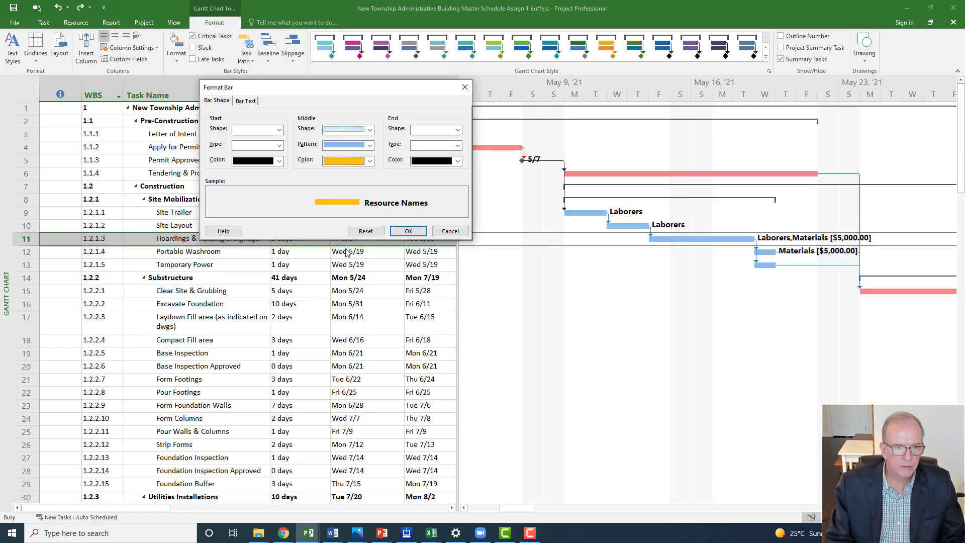
{"action": "left_click", "coordinate": [409, 232]}
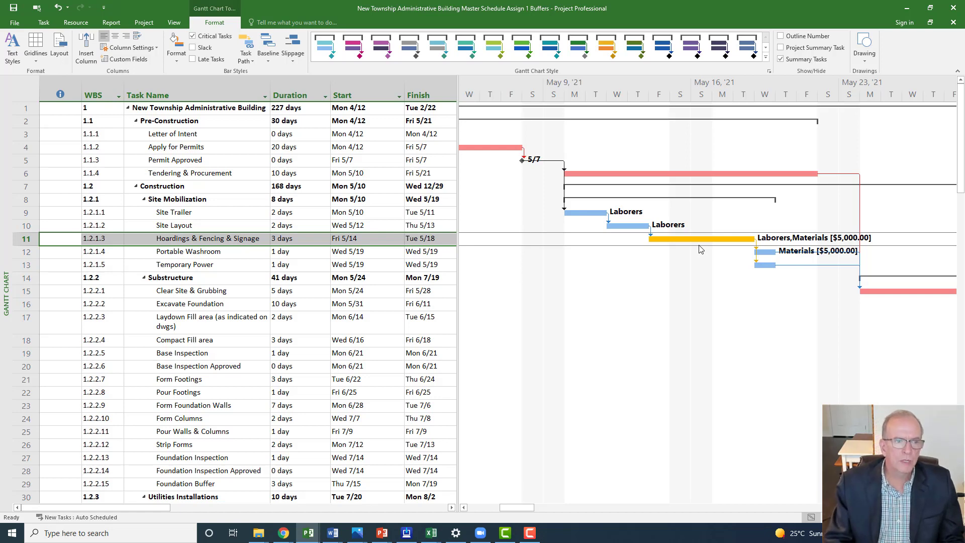
Add the note 'If this is delayed we are up the creek' in Task Information's Notes
{"action": "double_click", "coordinate": [204, 243]}
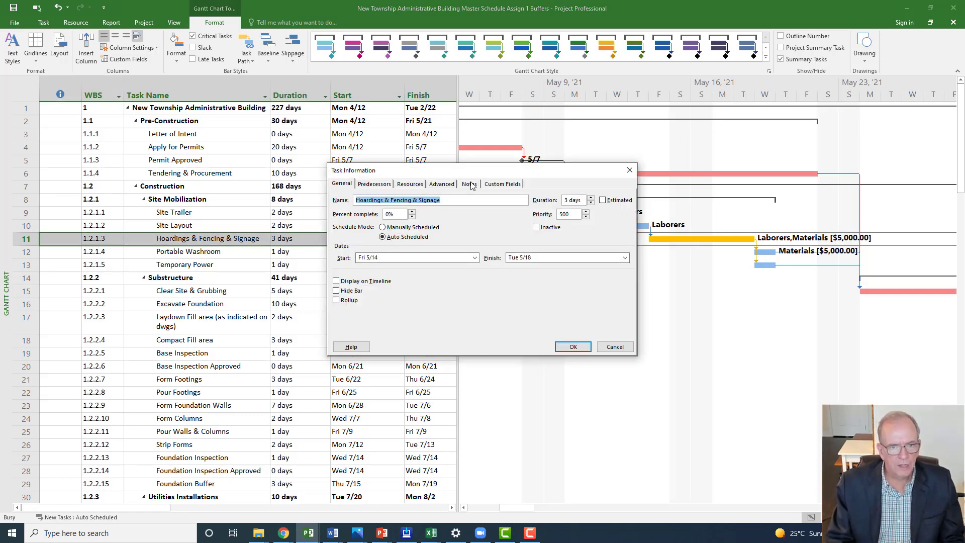
{"action": "left_click", "coordinate": [471, 184]}
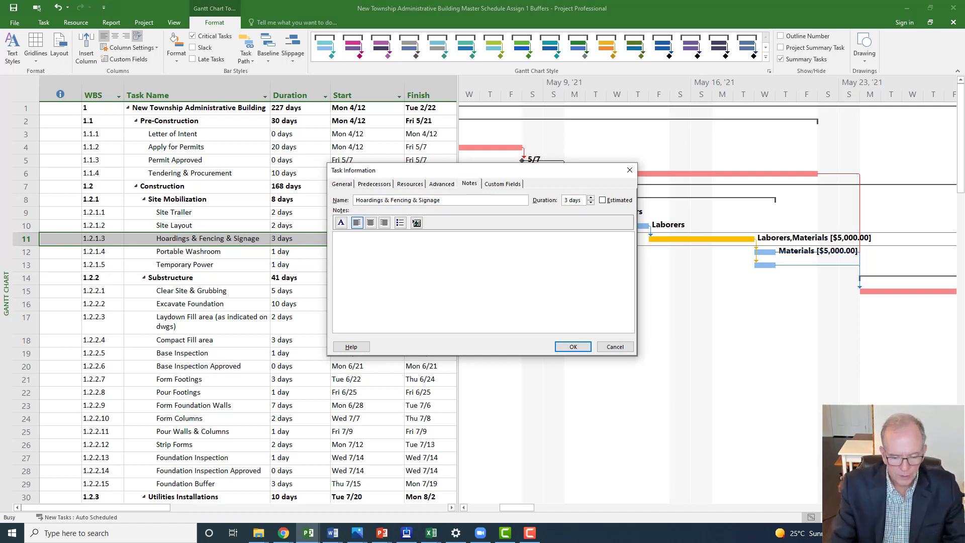
{"action": "type", "text": "If thi"}
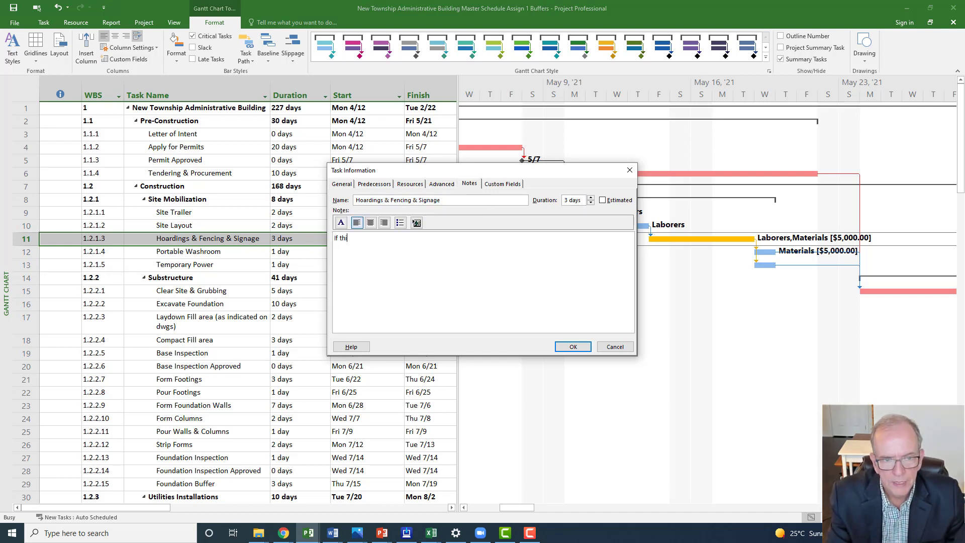
{"action": "type", "text": "s is delayed we are up the creek"}
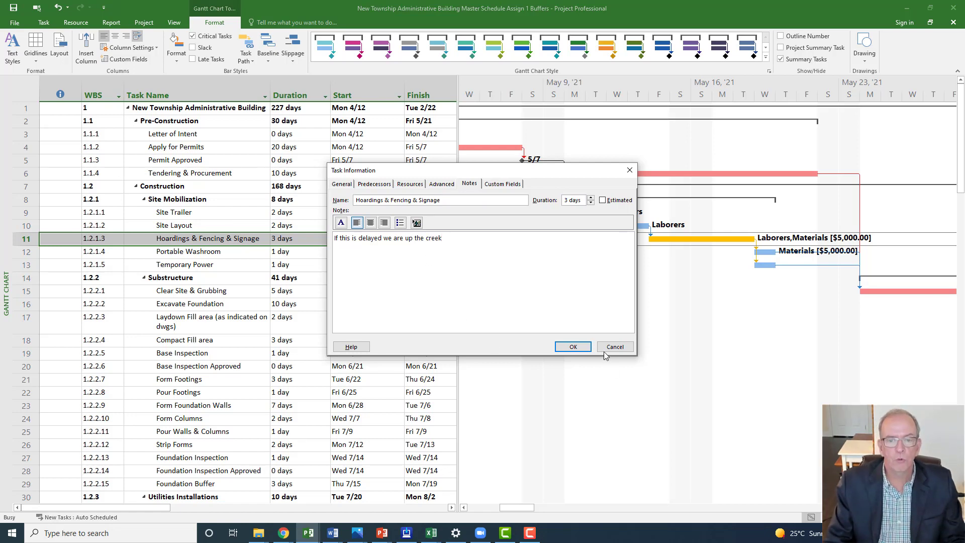
{"action": "left_click", "coordinate": [573, 346]}
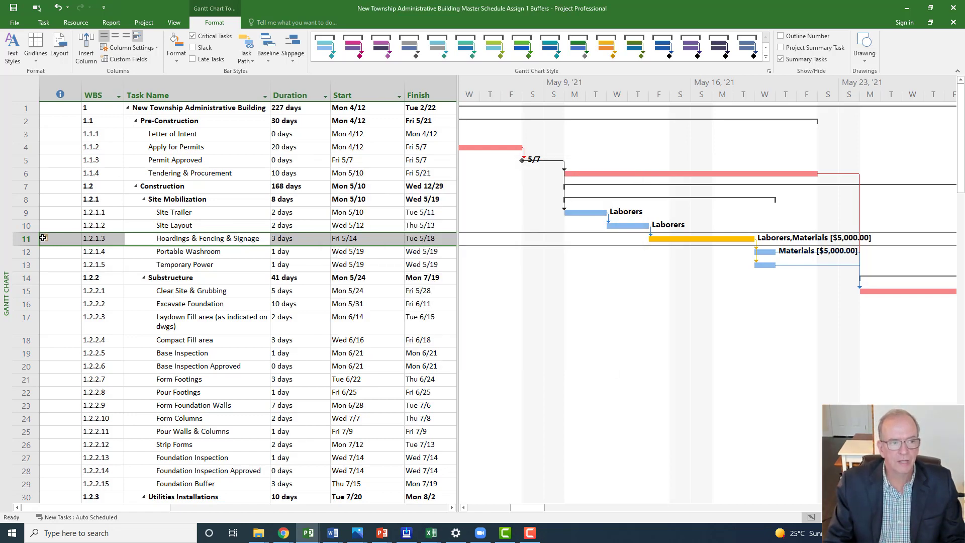
{"action": "mouse_move", "coordinate": [43, 238]}
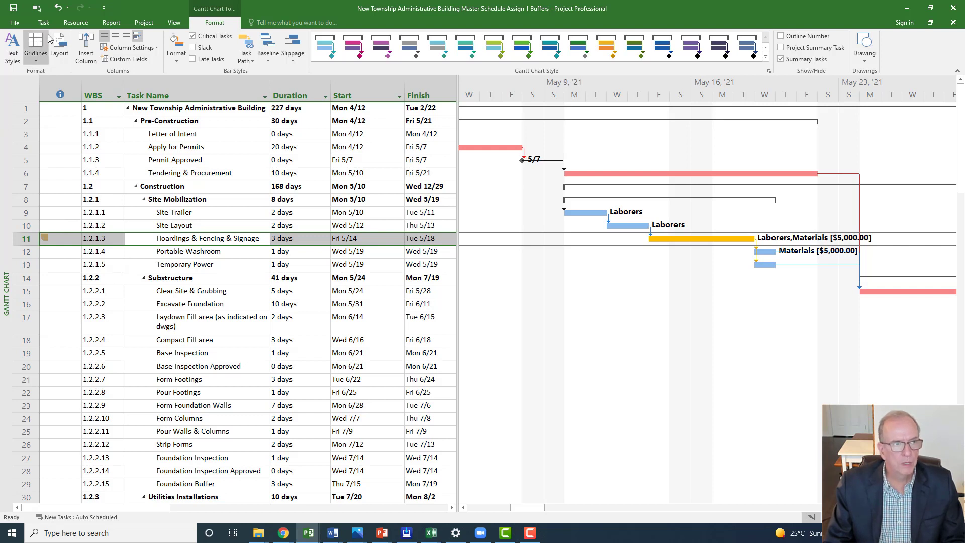
Undo the note and orange bar colour, then toggle Critical Tasks highlighting off and back on
{"action": "left_click", "coordinate": [59, 13]}
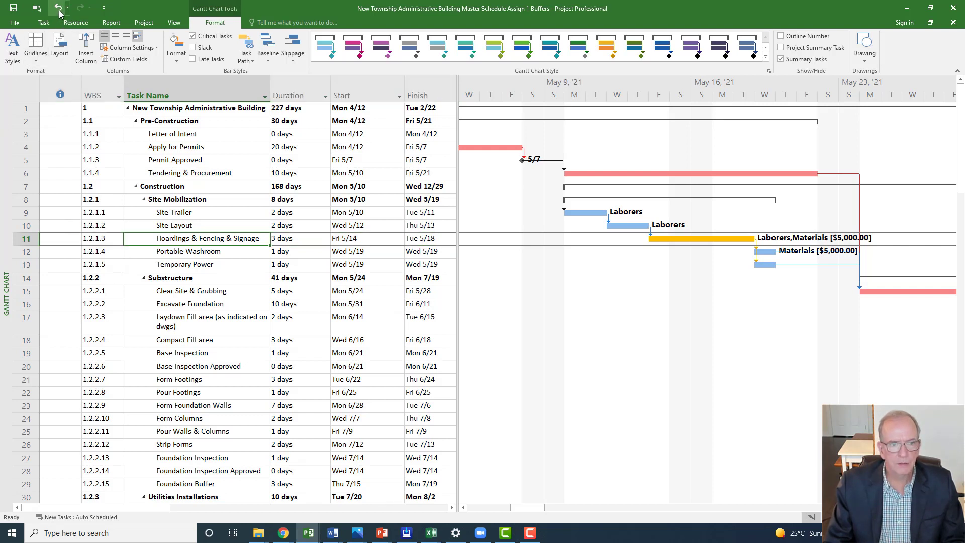
{"action": "left_click", "coordinate": [59, 13]}
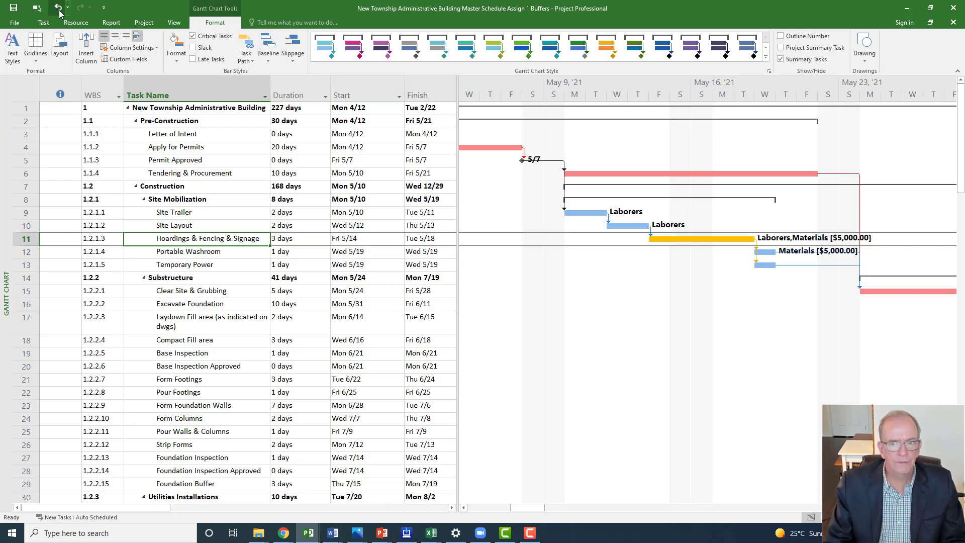
{"action": "left_click", "coordinate": [303, 376]}
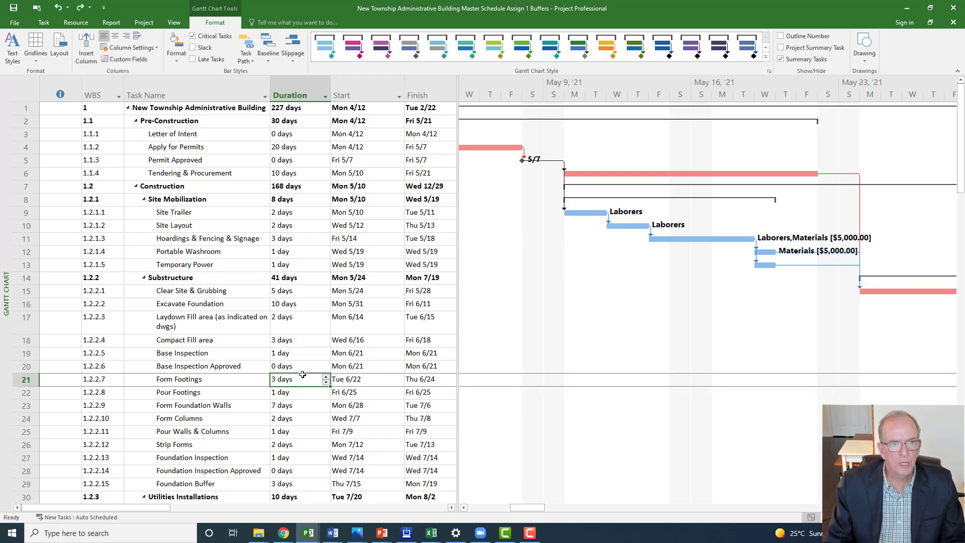
{"action": "left_click", "coordinate": [193, 36]}
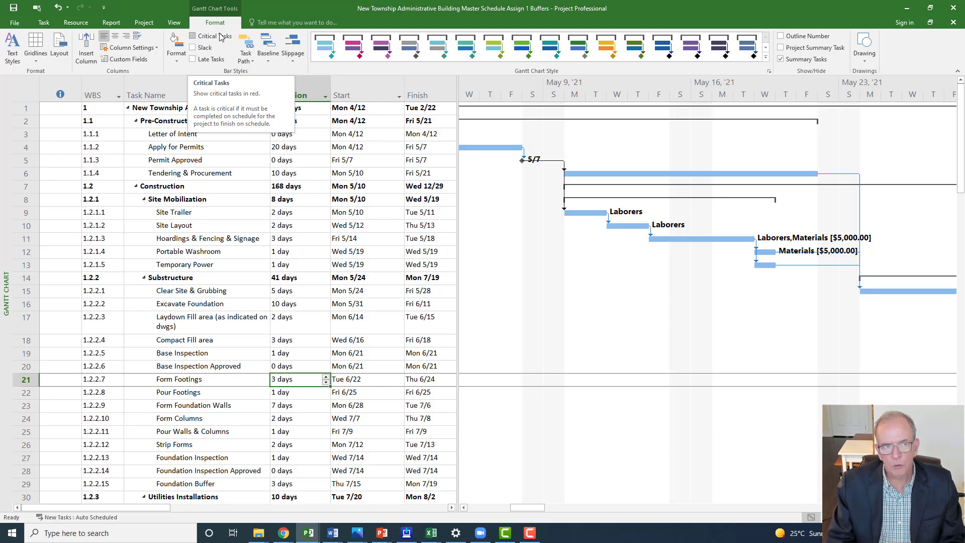
{"action": "left_click", "coordinate": [194, 37]}
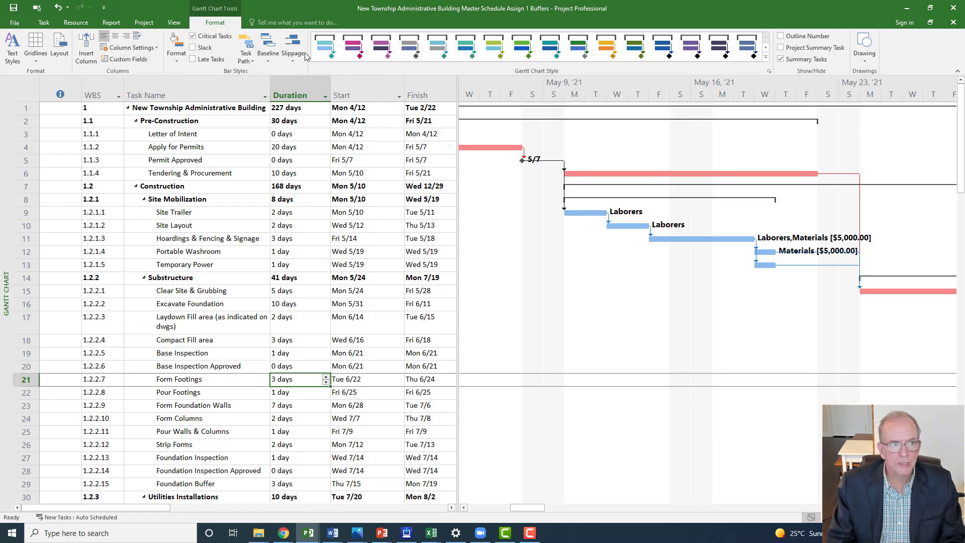
Style Critical Tasks text bold and red in Text Styles, then select Apply for Permits and Tendering & Procurement
{"action": "left_click", "coordinate": [12, 47]}
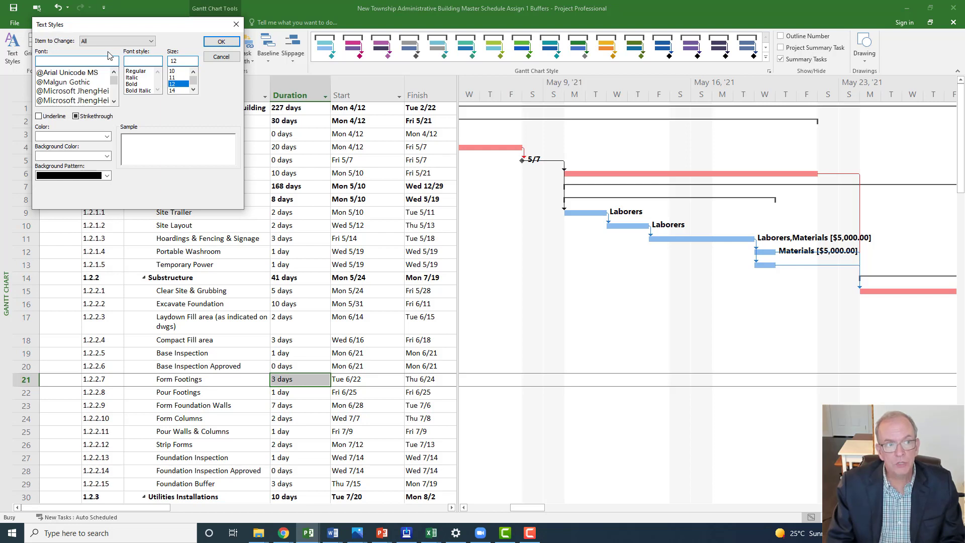
{"action": "left_click", "coordinate": [152, 42]}
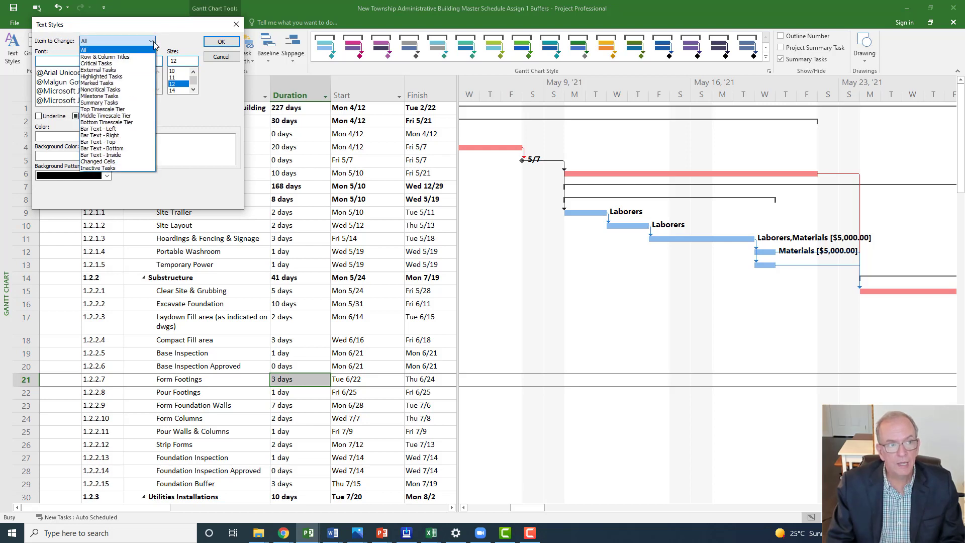
{"action": "left_click", "coordinate": [136, 63]}
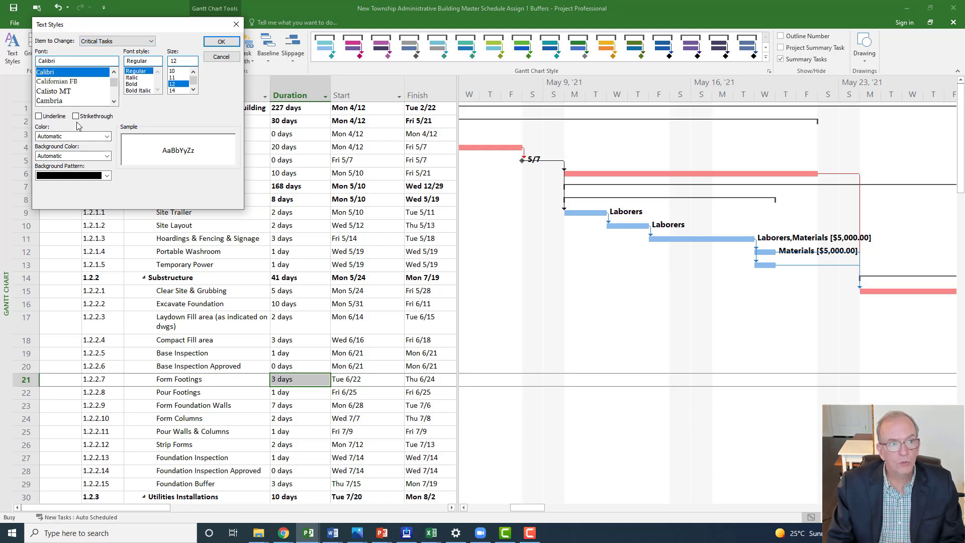
{"action": "left_click", "coordinate": [142, 85]}
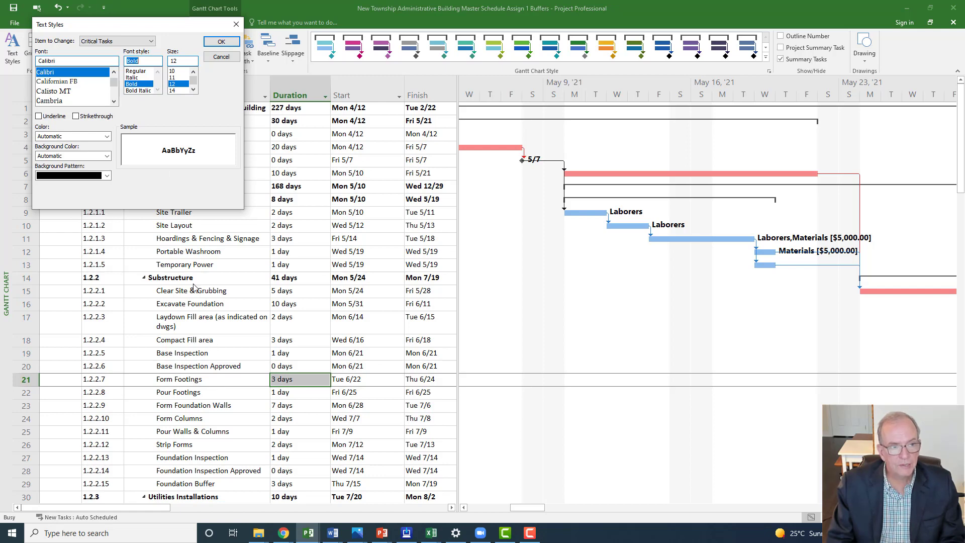
{"action": "left_click", "coordinate": [107, 175]}
{"action": "left_click", "coordinate": [108, 177]}
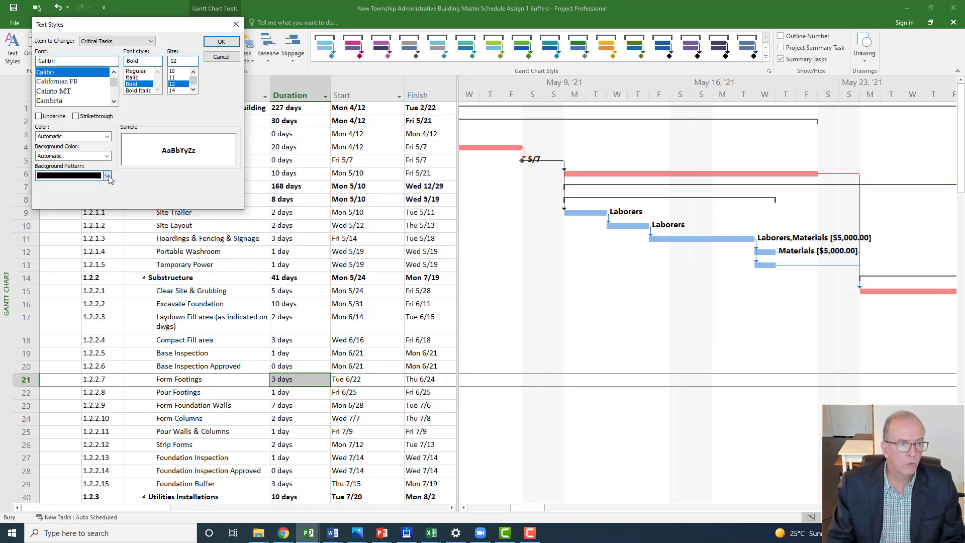
{"action": "left_click", "coordinate": [107, 136]}
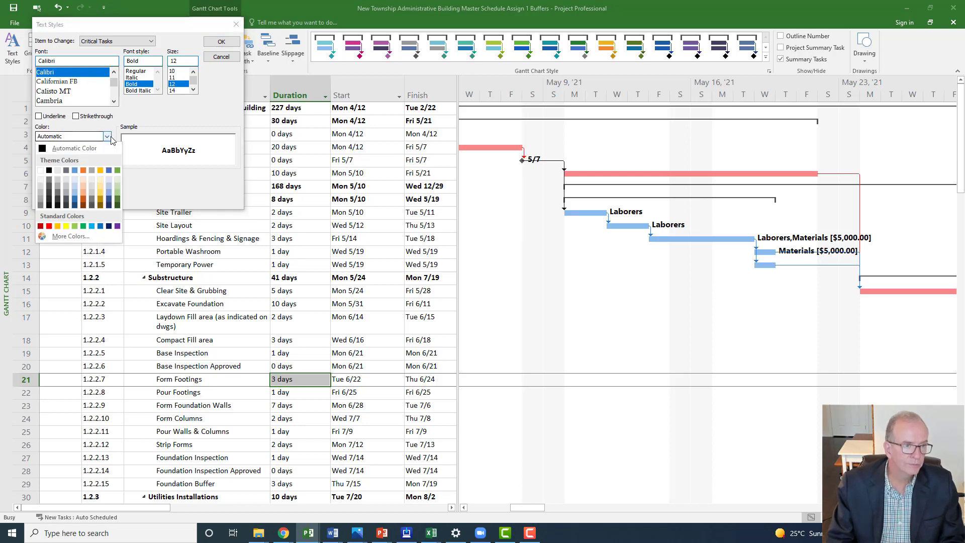
{"action": "left_click", "coordinate": [49, 227]}
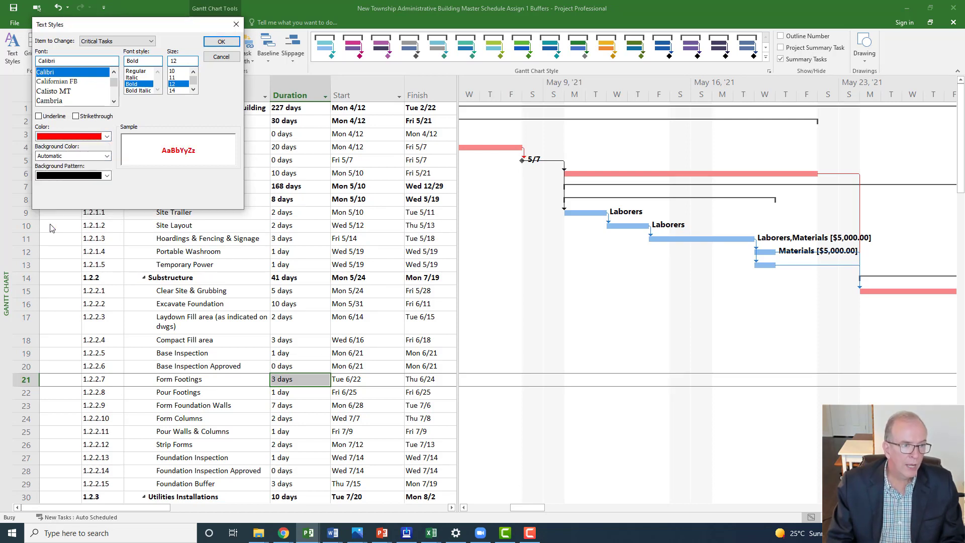
{"action": "left_click", "coordinate": [215, 44]}
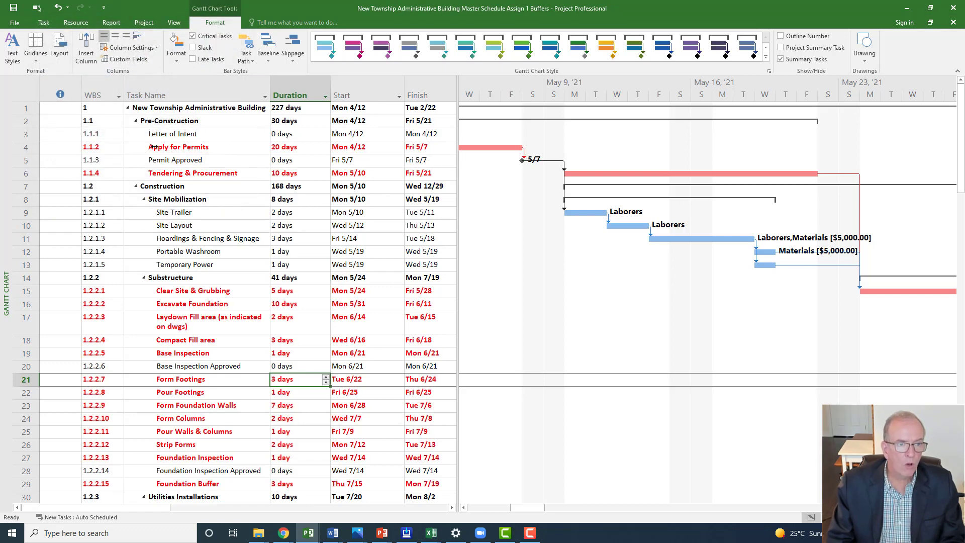
{"action": "left_click", "coordinate": [22, 147]}
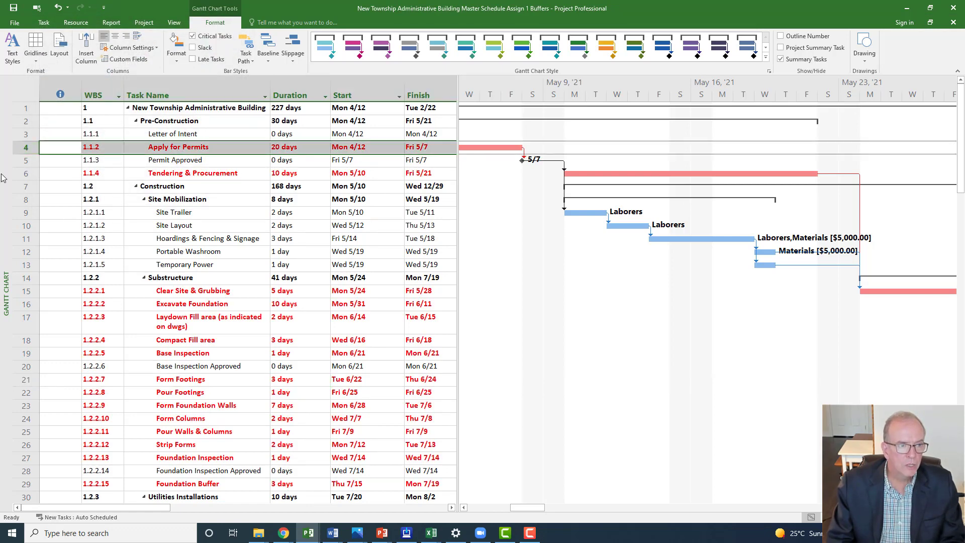
{"action": "left_click", "coordinate": [25, 174]}
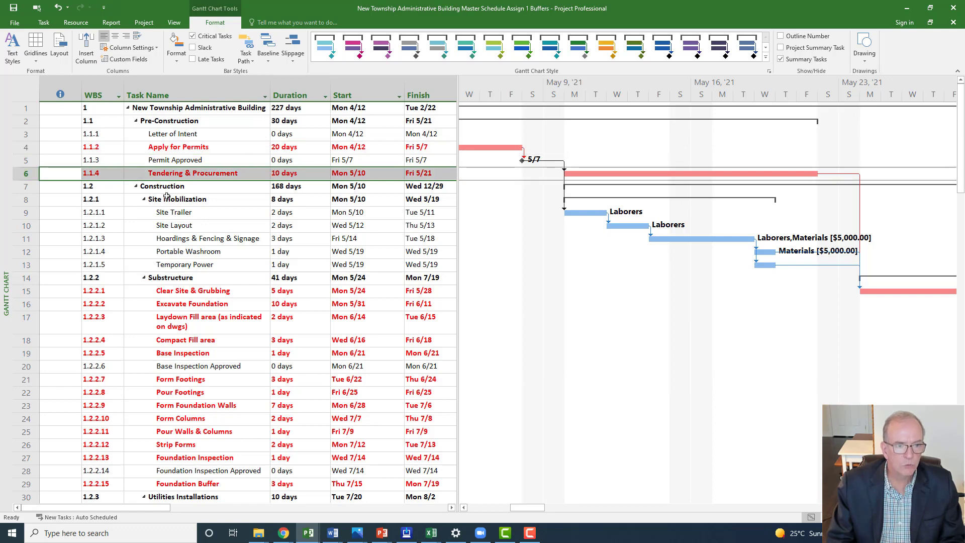
Select Prepare & Compact Base, scroll to its August bars, and reopen Text Styles
{"action": "scroll", "coordinate": [197, 380], "scroll_direction": "down", "scroll_amount": 5}
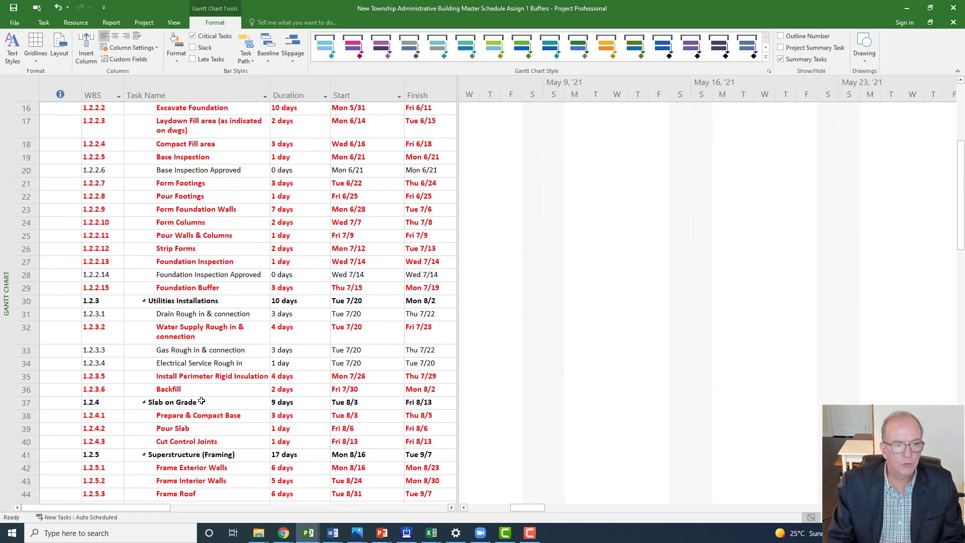
{"action": "left_click", "coordinate": [184, 314]}
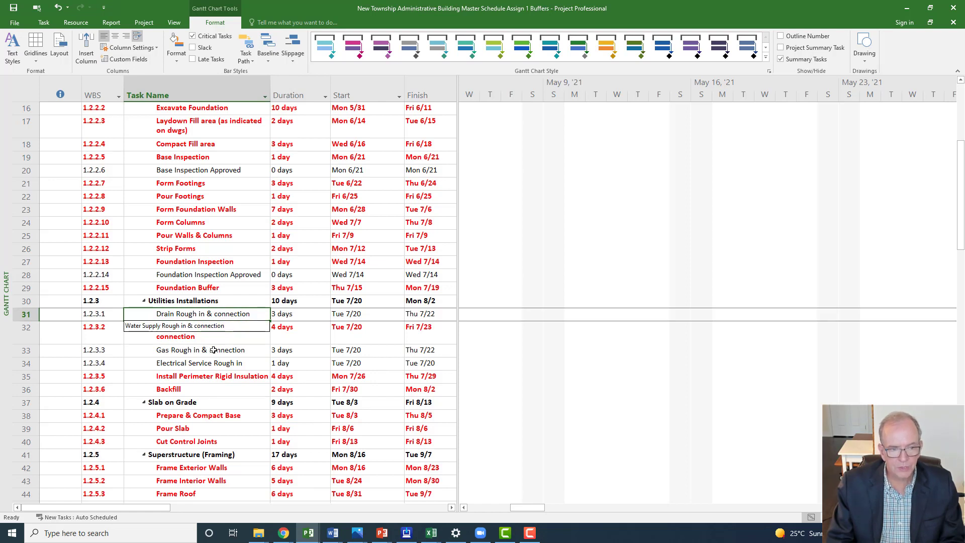
{"action": "left_click", "coordinate": [198, 377]}
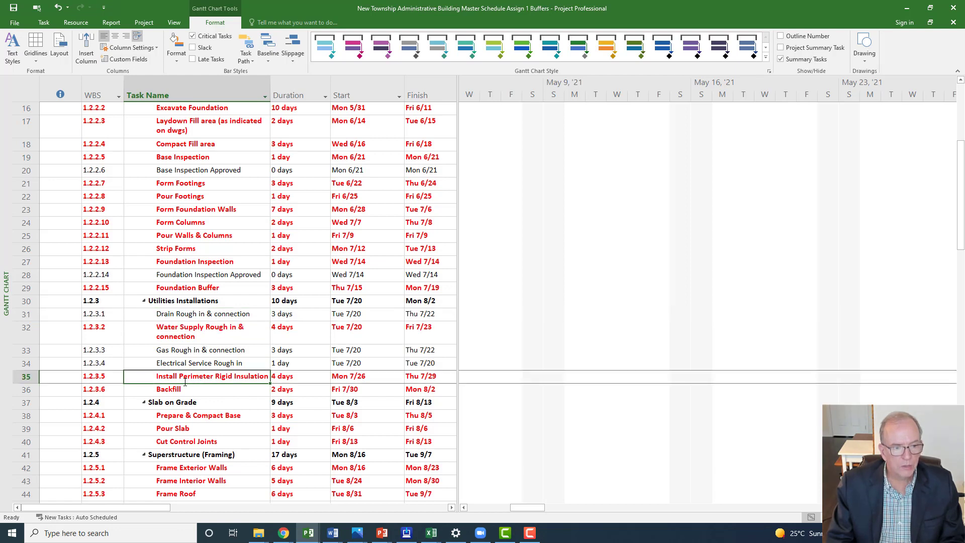
{"action": "left_click", "coordinate": [182, 418]}
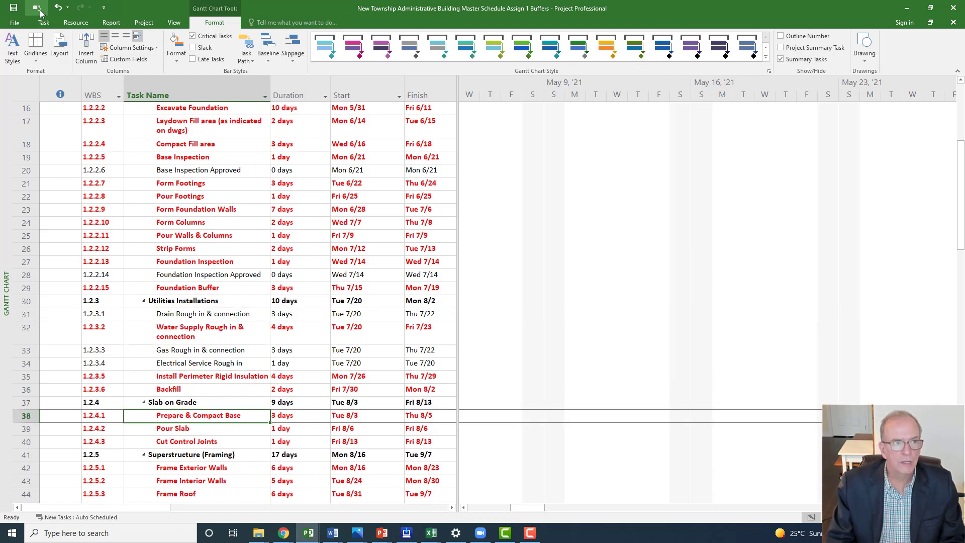
{"action": "left_click", "coordinate": [36, 9]}
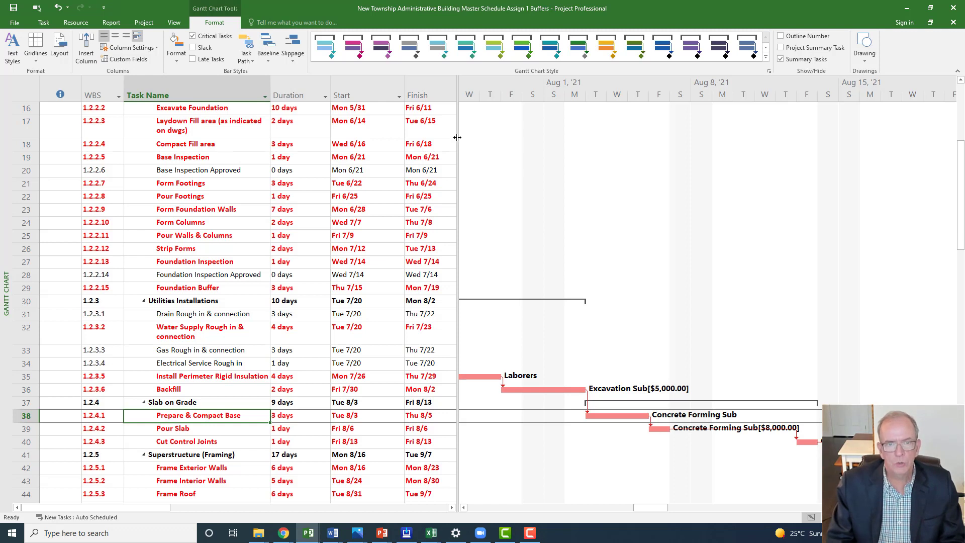
{"action": "left_click_drag", "start_coordinate": [457, 137], "coordinate": [458, 170]}
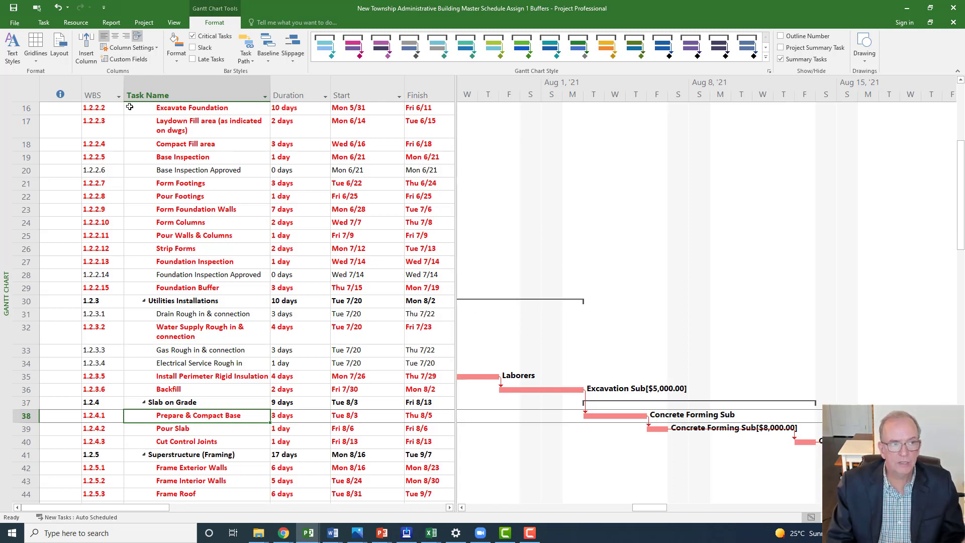
{"action": "left_click", "coordinate": [14, 50]}
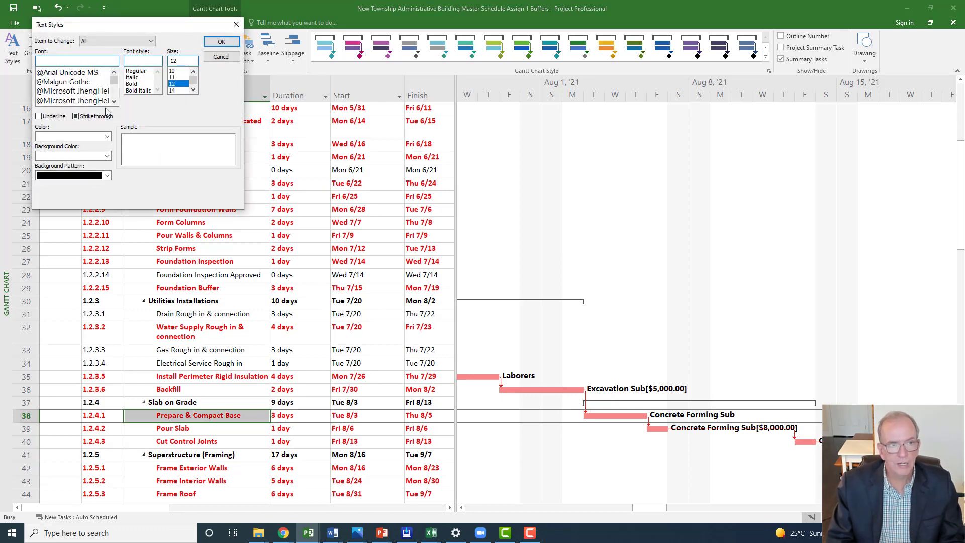
Reset Critical Tasks text to Automatic colour and Regular font style
{"action": "left_click", "coordinate": [151, 41]}
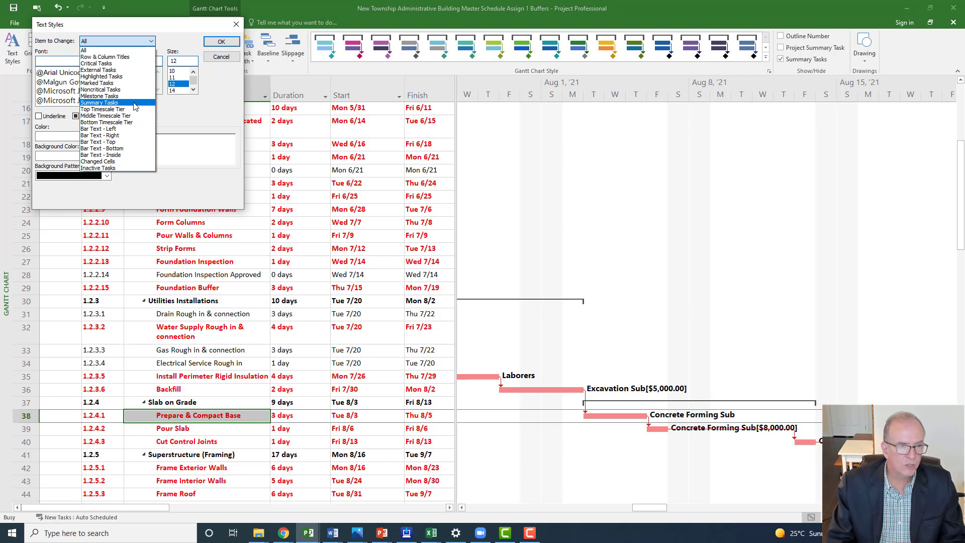
{"action": "left_click", "coordinate": [142, 66]}
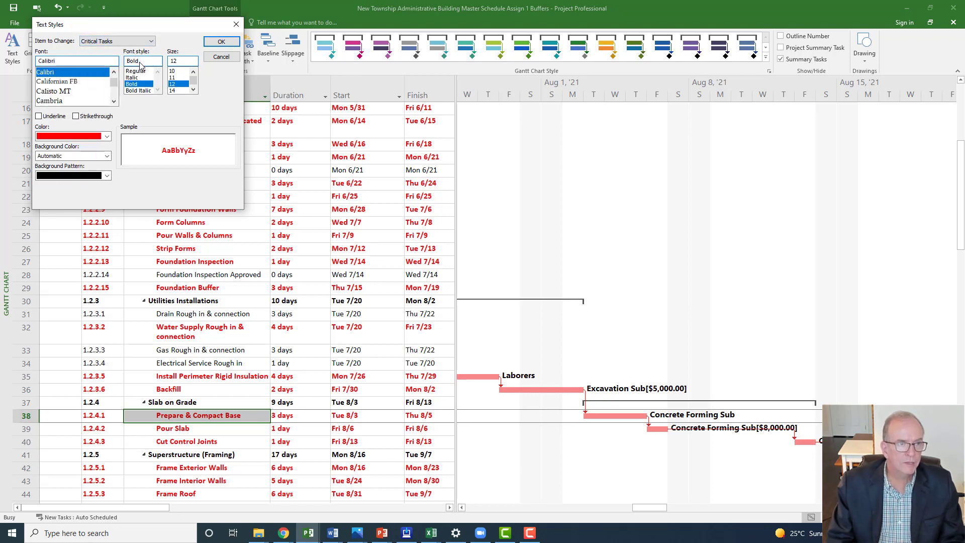
{"action": "left_click", "coordinate": [107, 136]}
{"action": "left_click", "coordinate": [80, 145]}
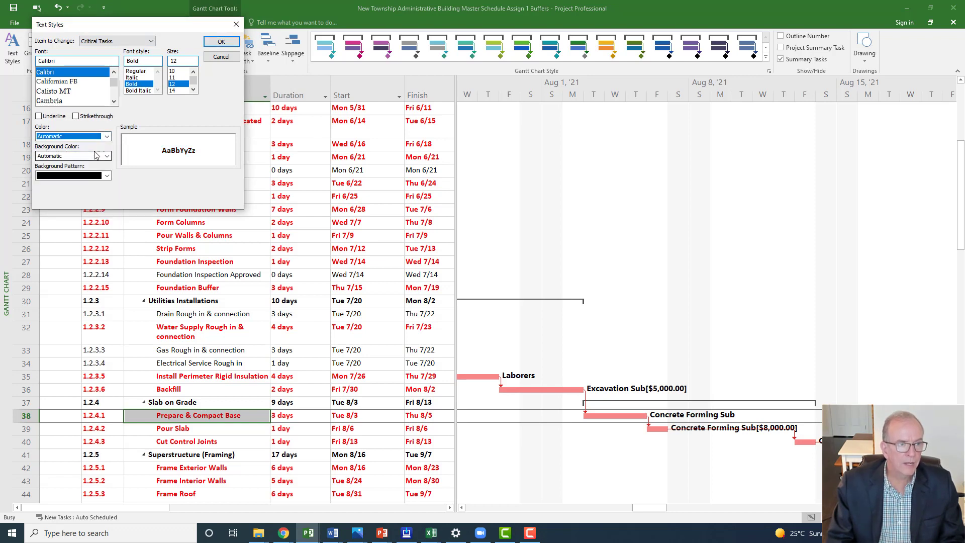
{"action": "left_click", "coordinate": [145, 72]}
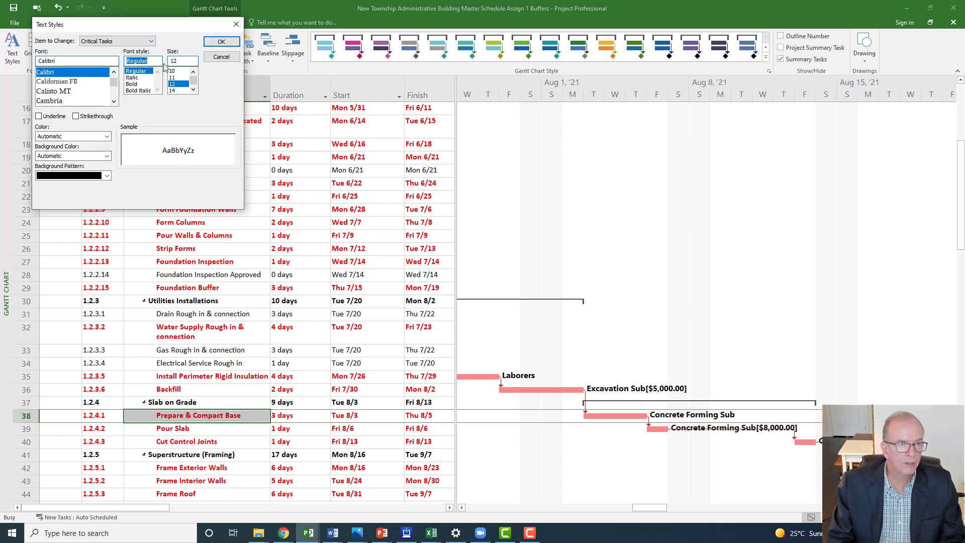
{"action": "left_click", "coordinate": [222, 42]}
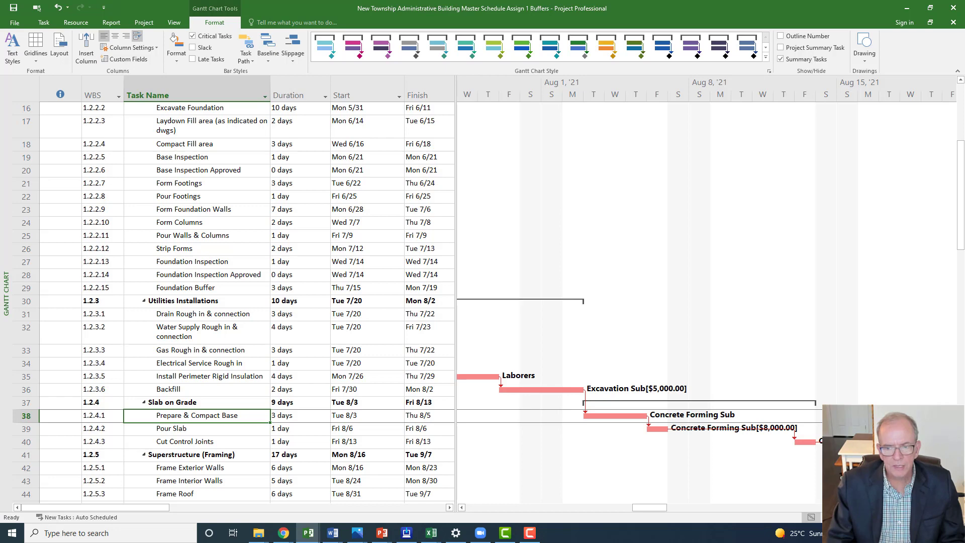
Zoom the timescale out to quarters and months and scroll down to the Close Out phase bars
{"action": "scroll", "coordinate": [639, 302], "scroll_direction": "down", "scroll_amount": 2}
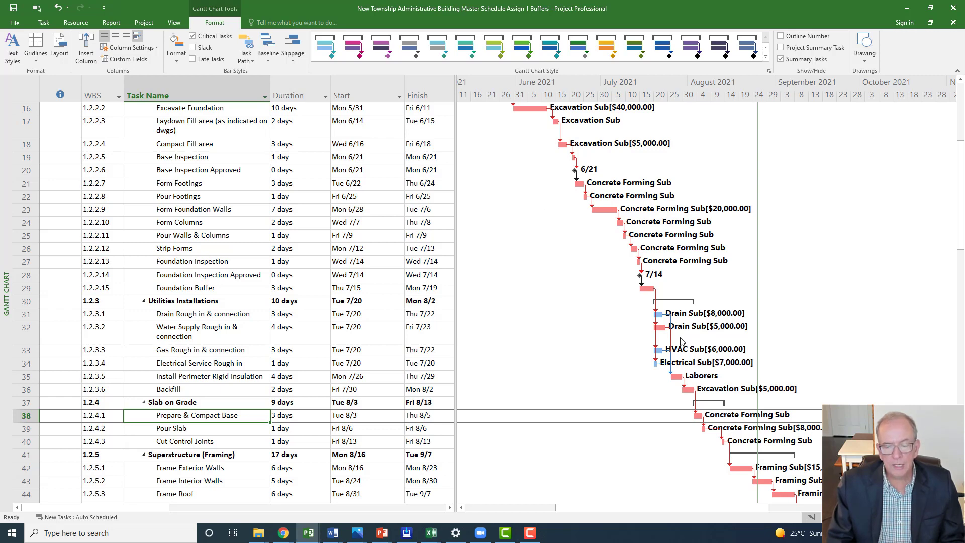
{"action": "scroll", "coordinate": [676, 412], "scroll_direction": "down", "scroll_amount": 5}
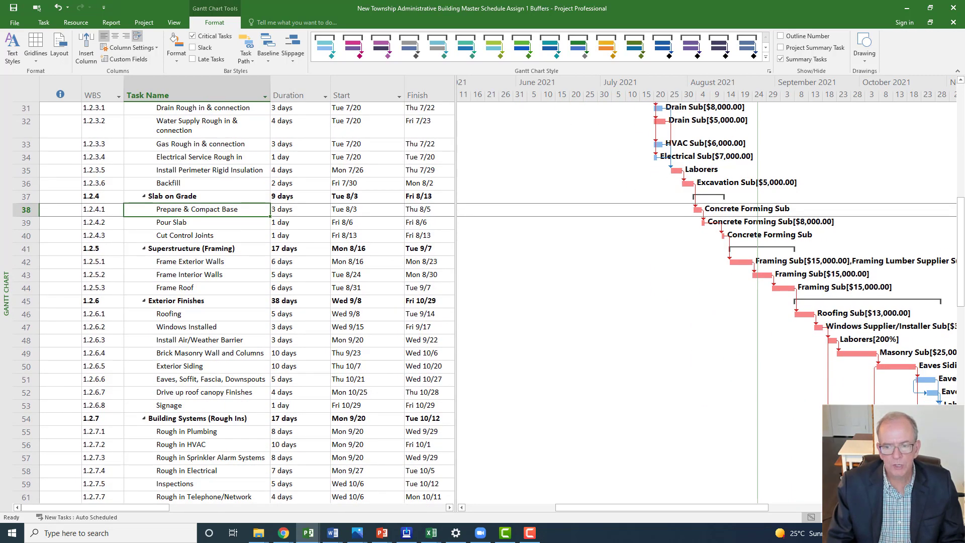
{"action": "scroll", "coordinate": [676, 302], "scroll_direction": "down", "scroll_amount": 3, "text": "ctrl"}
{"action": "scroll", "coordinate": [676, 302], "scroll_direction": "down", "scroll_amount": 6}
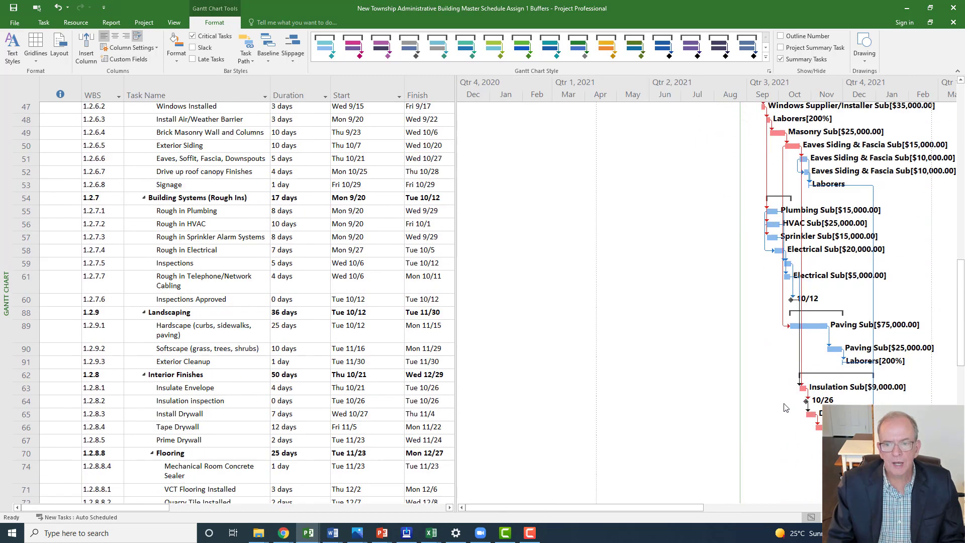
{"action": "scroll", "coordinate": [902, 328], "scroll_direction": "down", "scroll_amount": 6}
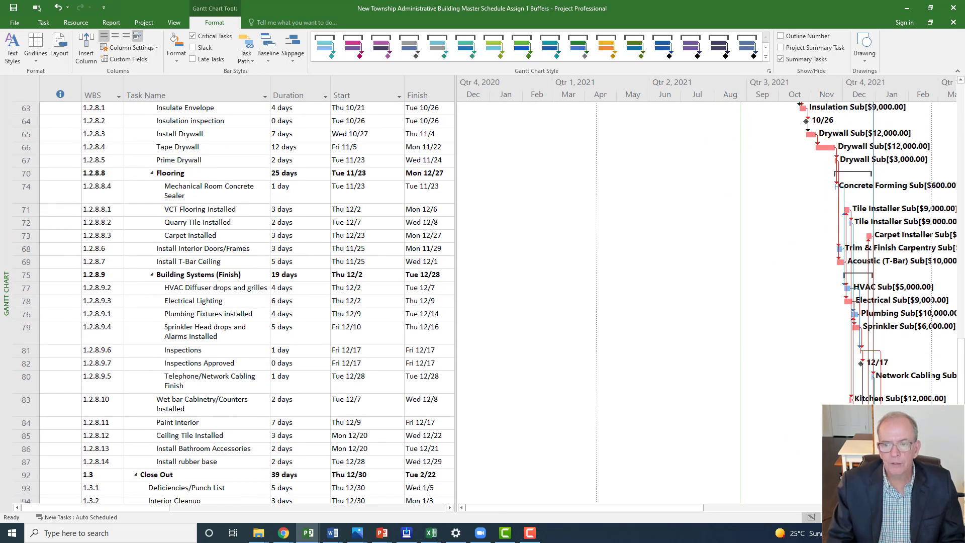
{"action": "left_click_drag", "start_coordinate": [678, 508], "coordinate": [802, 478]}
Choose the no-links option in Format > Layout to hide the dependency arrows
{"action": "scroll", "coordinate": [769, 453], "scroll_direction": "down", "scroll_amount": 3}
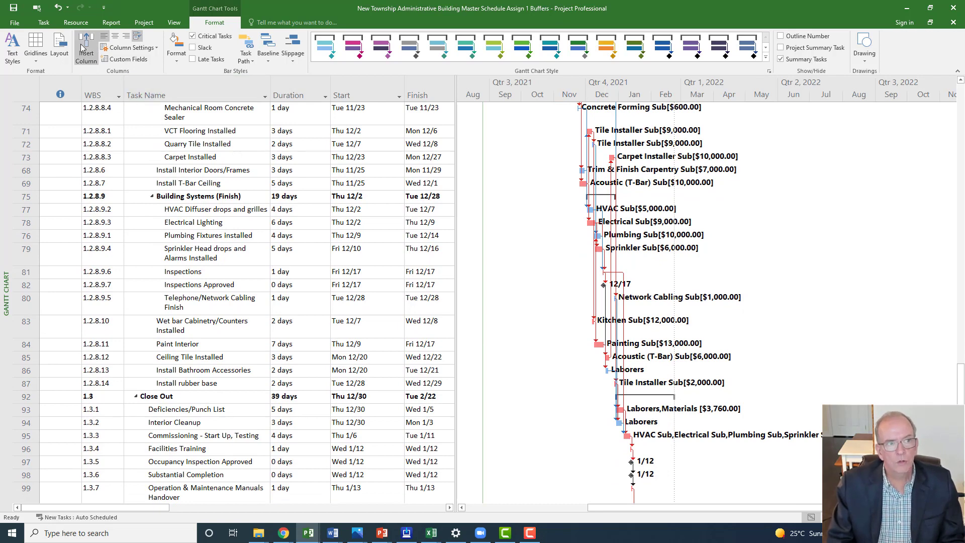
{"action": "left_click", "coordinate": [59, 48]}
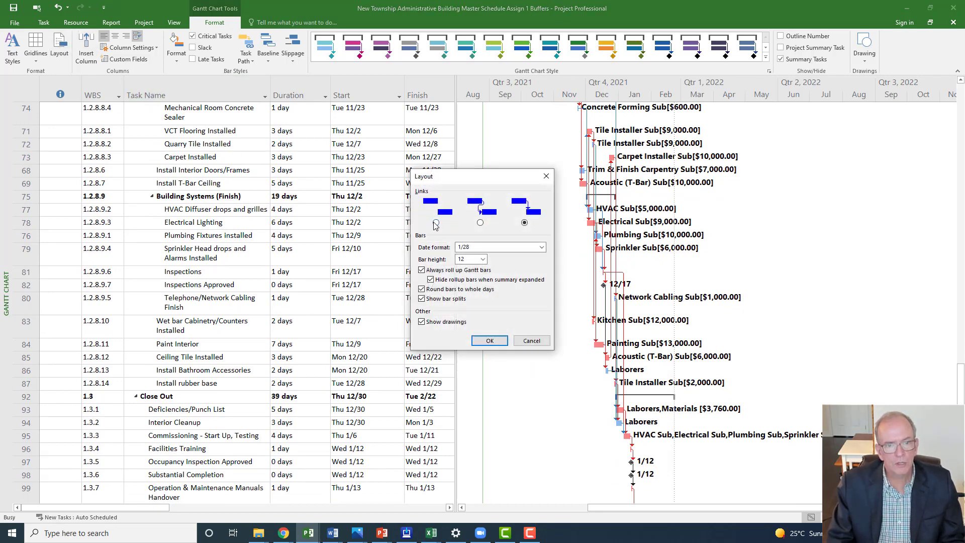
{"action": "left_click", "coordinate": [500, 341]}
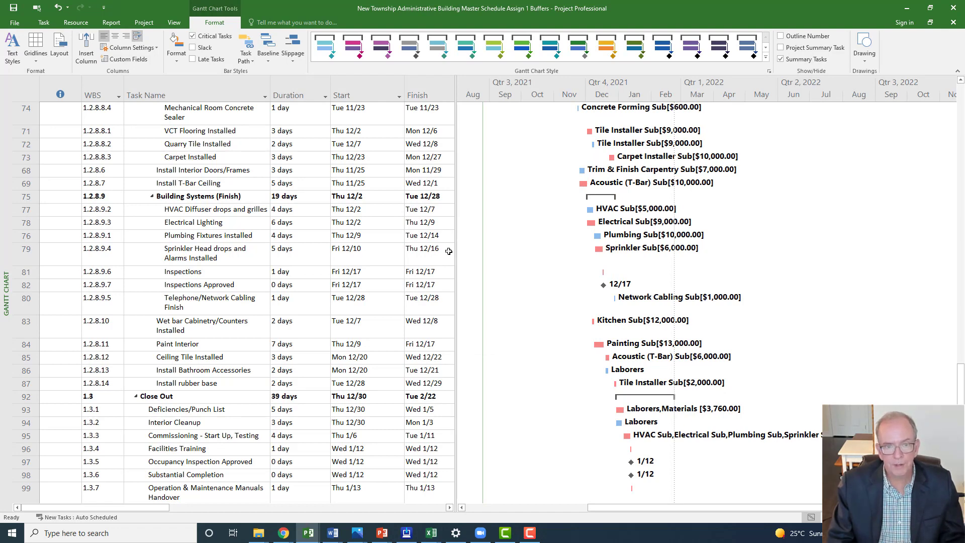
Narrow the table to end at Start and turn off Critical Tasks highlighting so all bars show blue
{"action": "left_click_drag", "start_coordinate": [457, 241], "coordinate": [527, 219]}
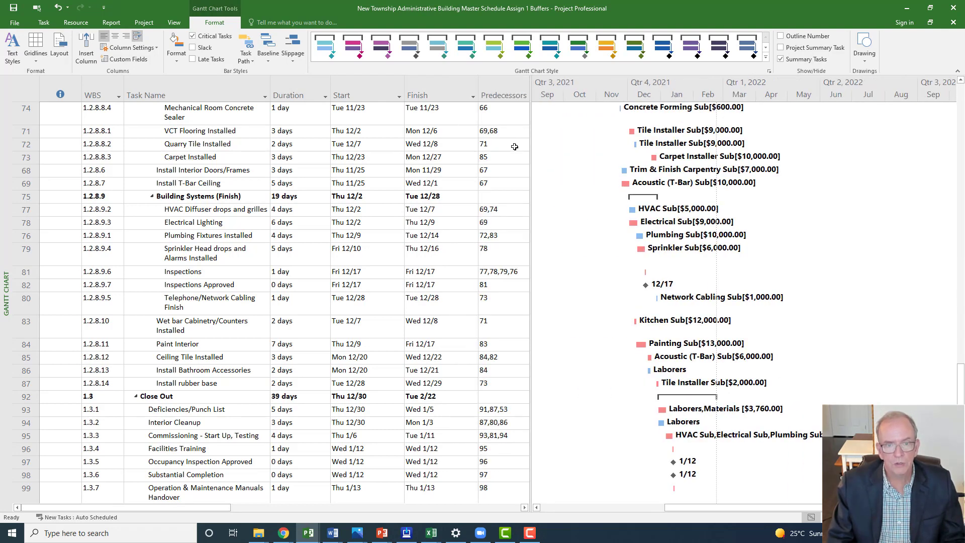
{"action": "left_click_drag", "start_coordinate": [530, 270], "coordinate": [398, 342]}
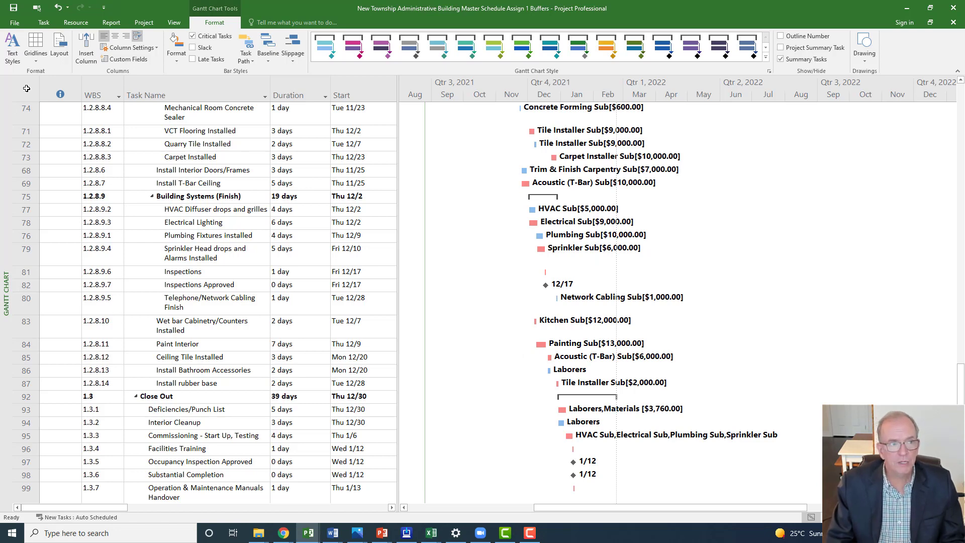
{"action": "left_click", "coordinate": [60, 48]}
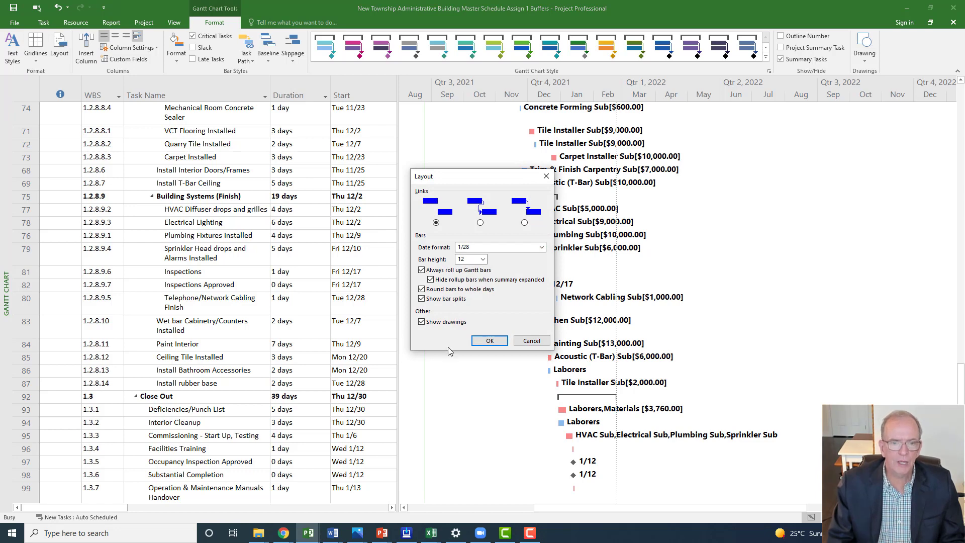
{"action": "left_click", "coordinate": [547, 176]}
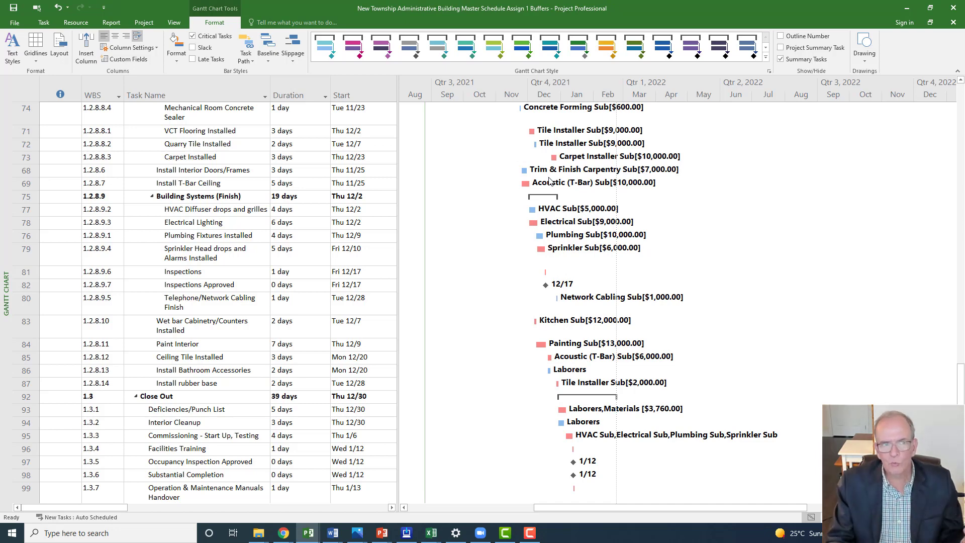
{"action": "left_click", "coordinate": [193, 37]}
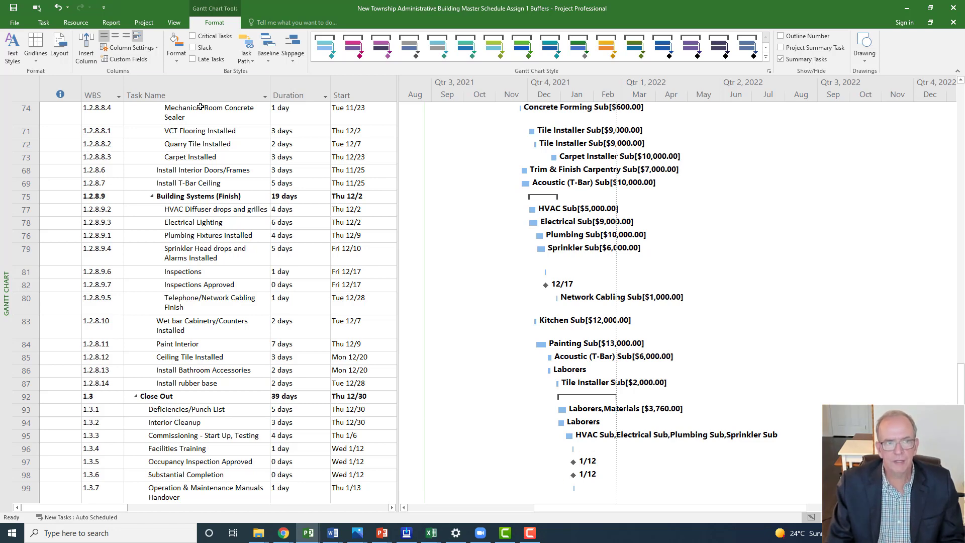
Re-enable critical-path highlighting and draw dependency link arrows using the third Links layout option
{"action": "left_click", "coordinate": [193, 36]}
{"action": "left_click", "coordinate": [55, 45]}
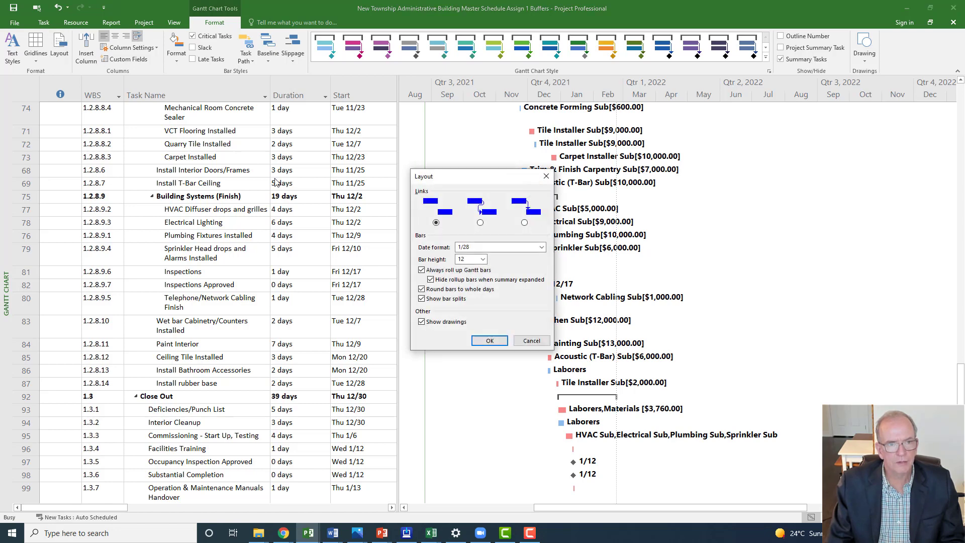
{"action": "left_click", "coordinate": [524, 222]}
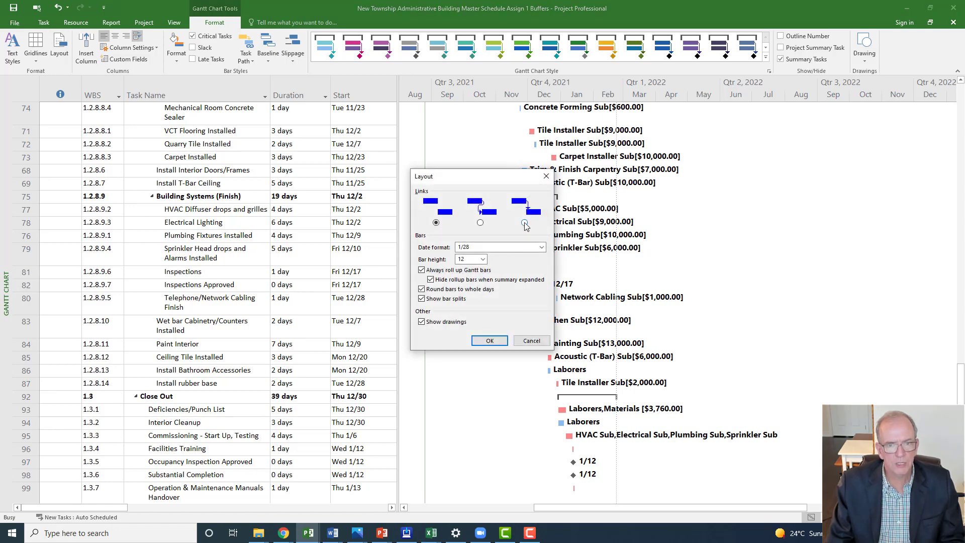
{"action": "left_click", "coordinate": [490, 340]}
{"action": "scroll", "coordinate": [527, 253], "scroll_direction": "up", "scroll_amount": 5}
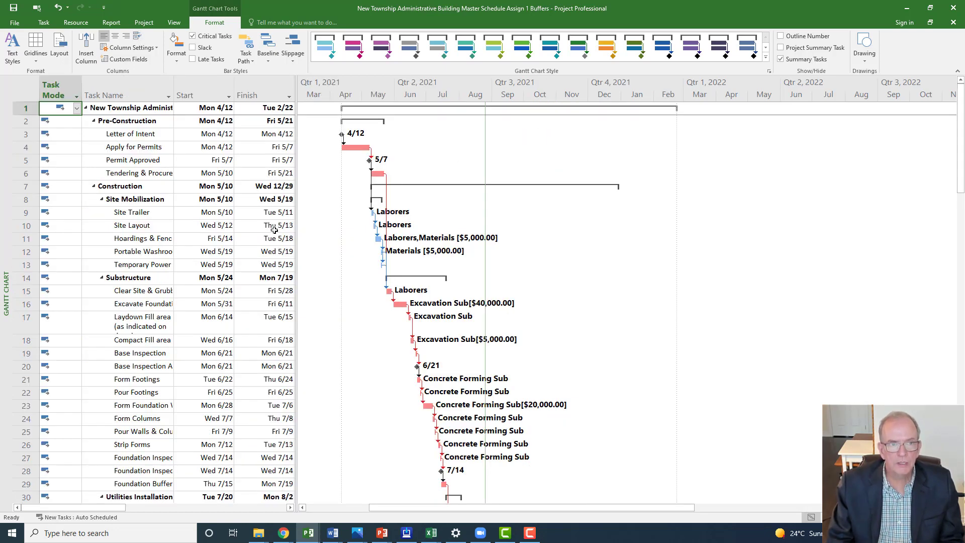
{"action": "left_click", "coordinate": [267, 64]}
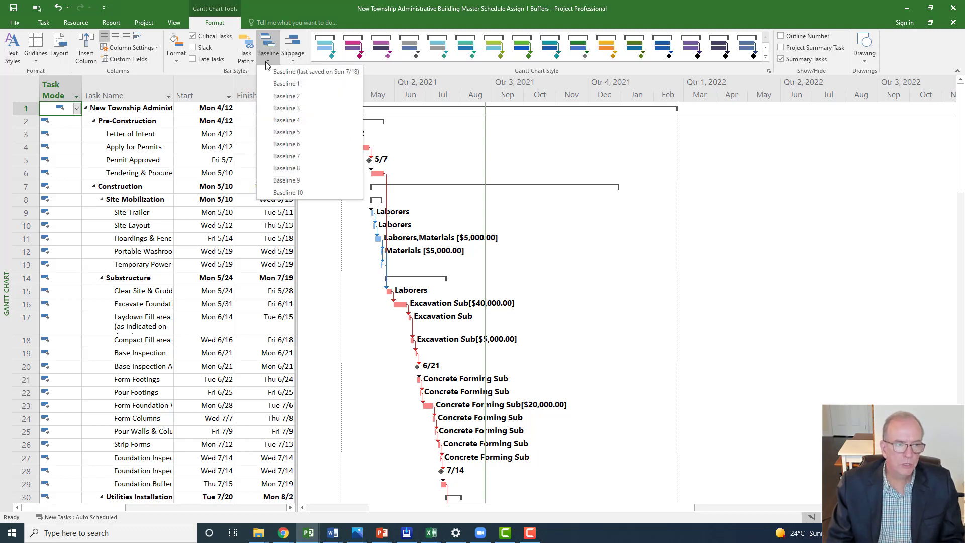
{"action": "left_click", "coordinate": [121, 156]}
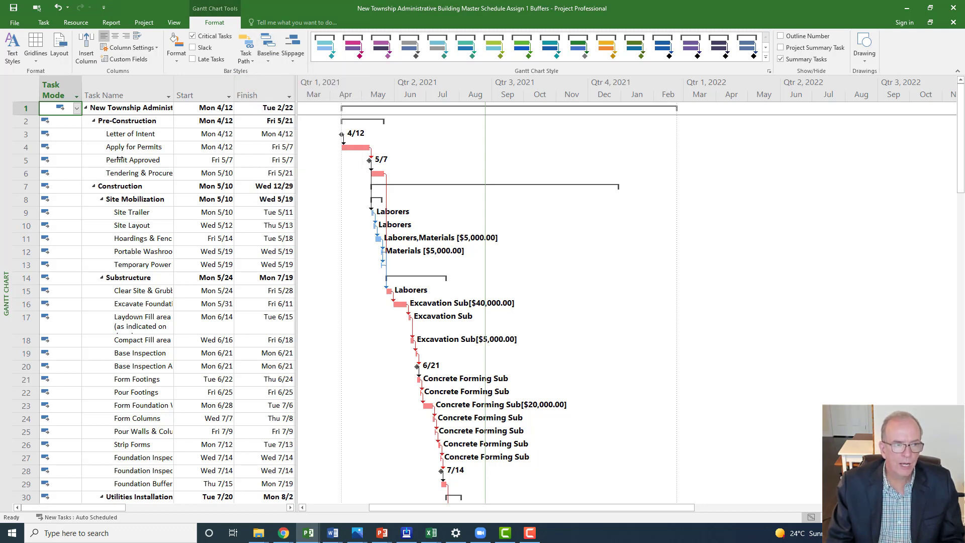
{"action": "right_click", "coordinate": [4, 172]}
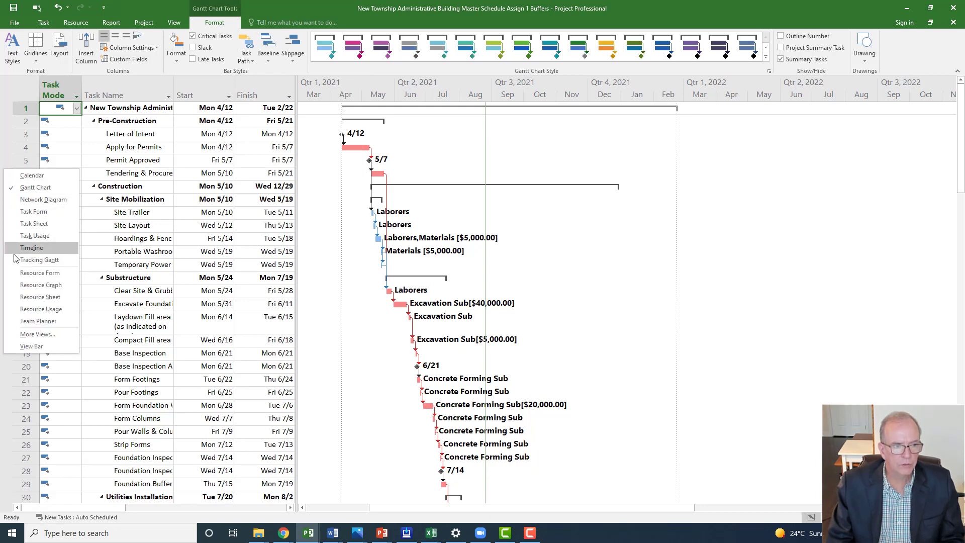
{"action": "left_click", "coordinate": [39, 260]}
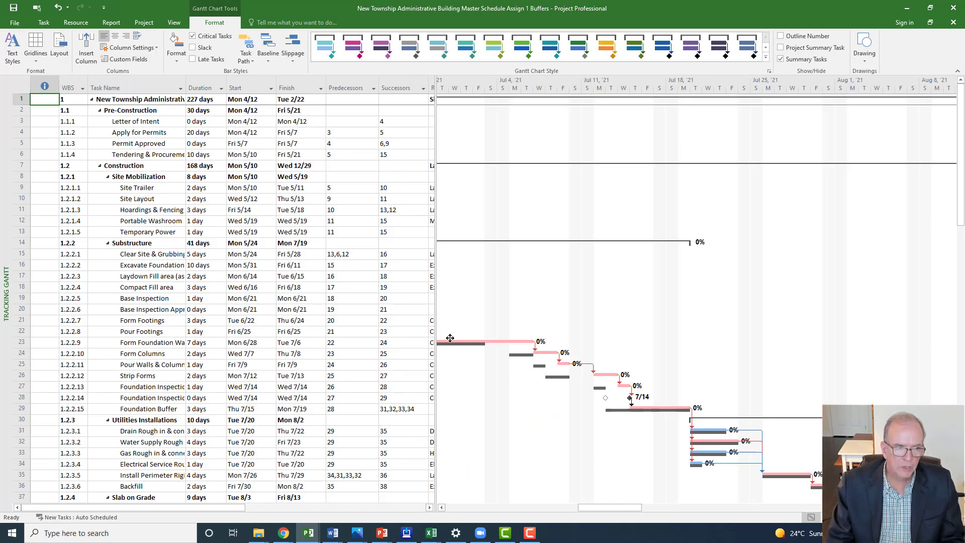
{"action": "right_click", "coordinate": [6, 251]}
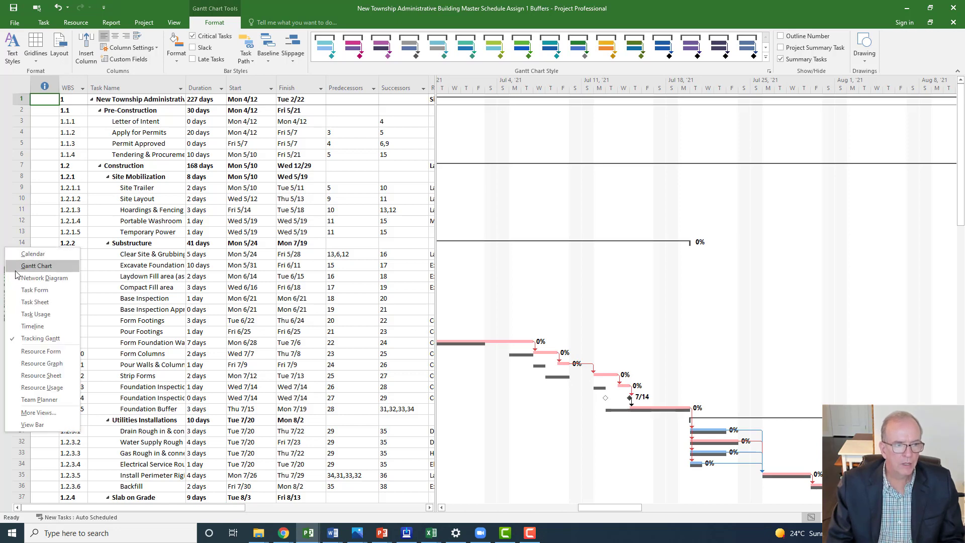
{"action": "left_click", "coordinate": [40, 263]}
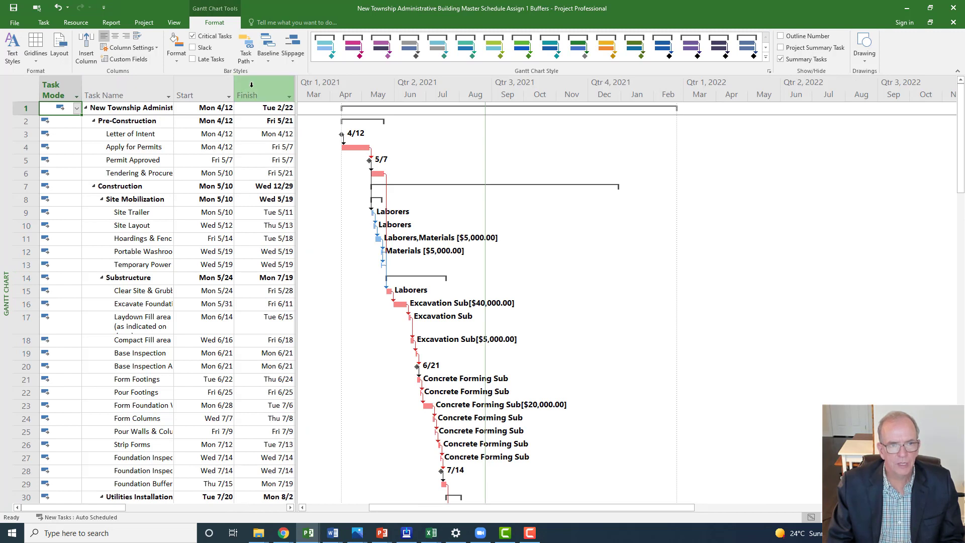
{"action": "left_click", "coordinate": [270, 61]}
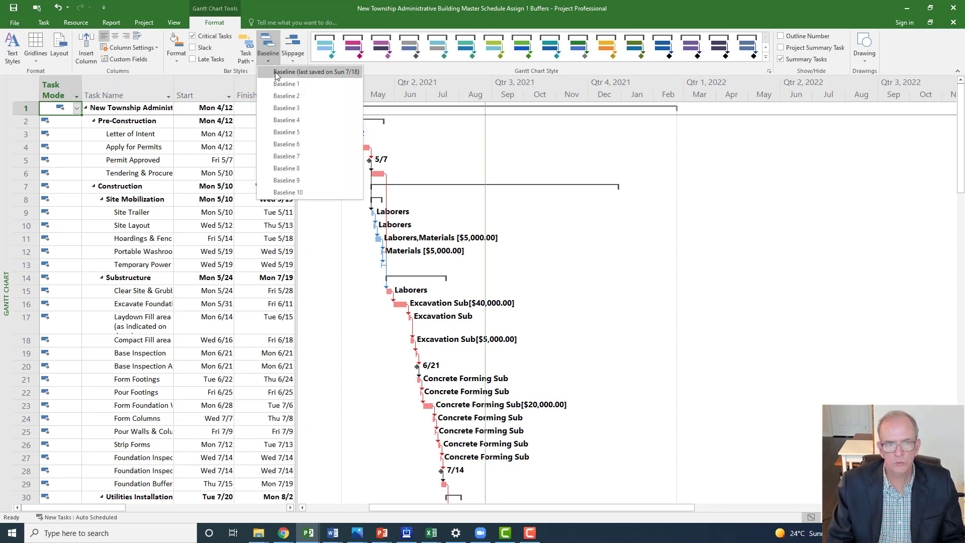
{"action": "left_click", "coordinate": [276, 72]}
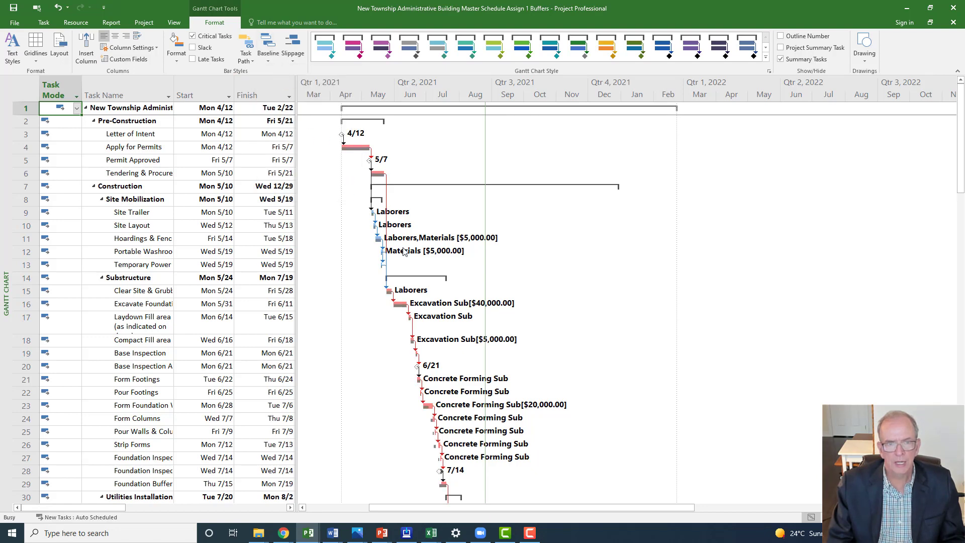
{"action": "scroll", "coordinate": [395, 327], "scroll_direction": "down", "scroll_amount": 2}
{"action": "scroll", "coordinate": [395, 327], "scroll_direction": "down", "scroll_amount": 6}
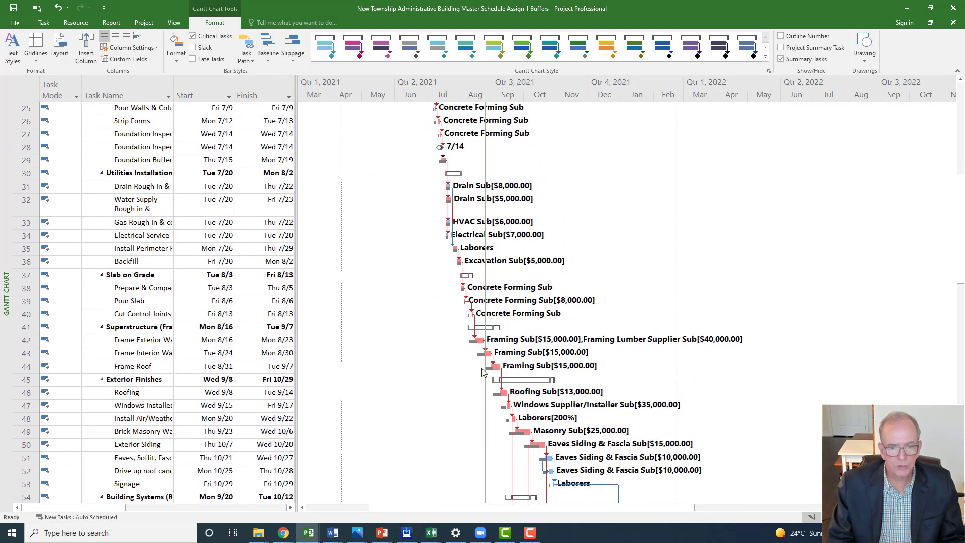
{"action": "scroll", "coordinate": [482, 372], "scroll_direction": "down", "scroll_amount": 3}
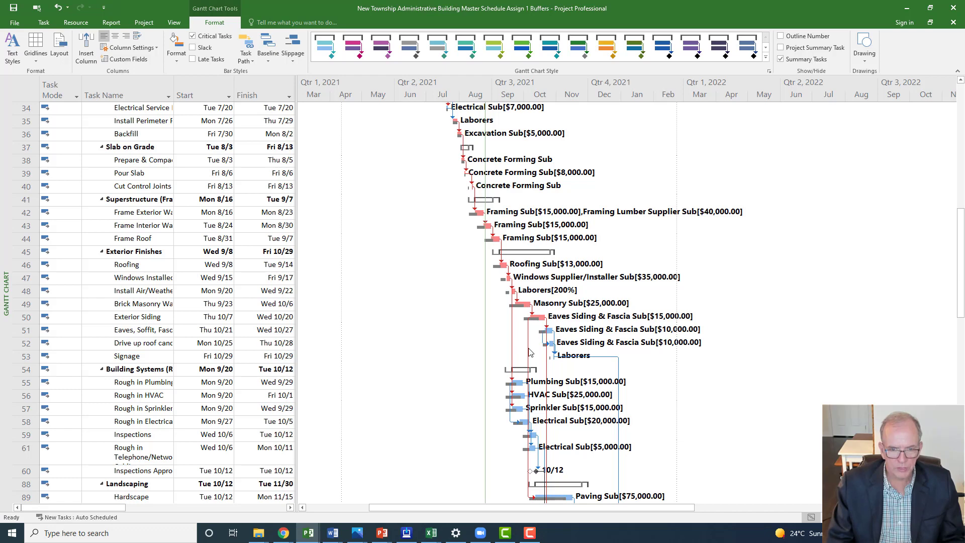
{"action": "scroll", "coordinate": [527, 363], "scroll_direction": "down", "scroll_amount": 3}
{"action": "scroll", "coordinate": [521, 374], "scroll_direction": "down", "scroll_amount": 2}
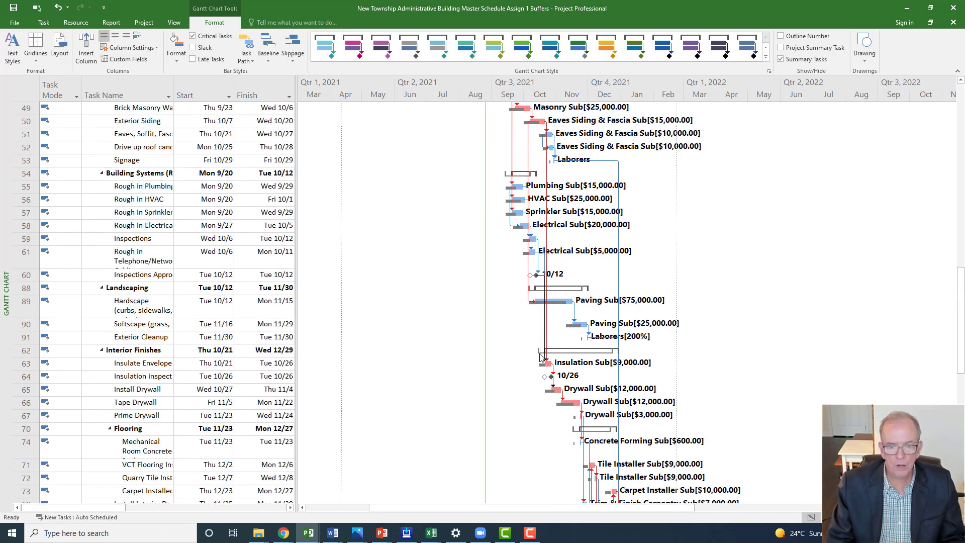
{"action": "scroll", "coordinate": [542, 358], "scroll_direction": "down", "scroll_amount": 2}
{"action": "scroll", "coordinate": [542, 358], "scroll_direction": "up", "scroll_amount": 5}
{"action": "left_click", "coordinate": [275, 64]}
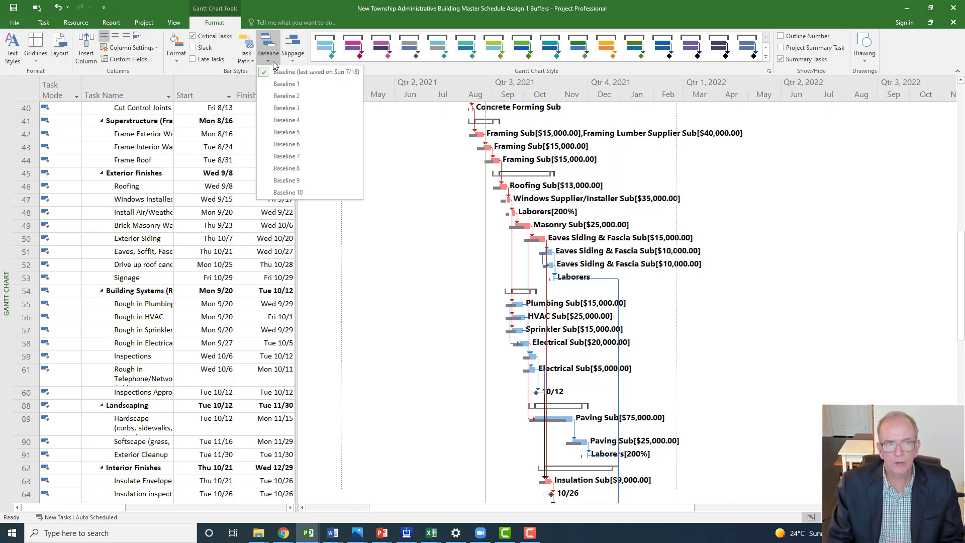
{"action": "left_click", "coordinate": [284, 71]}
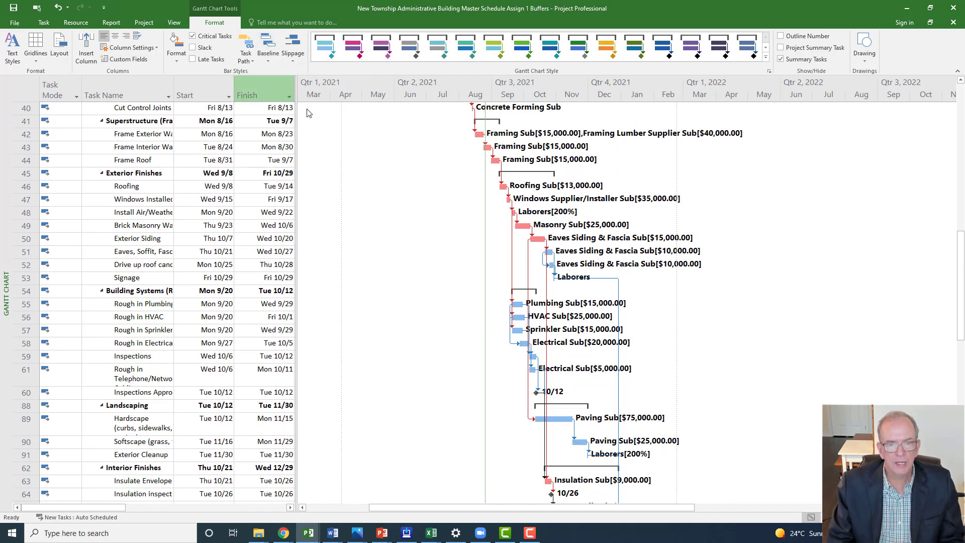
Show slippage against the Sun 7/18 baseline and widen the table to Baseline Start/Finish and variance columns
{"action": "left_click", "coordinate": [291, 59]}
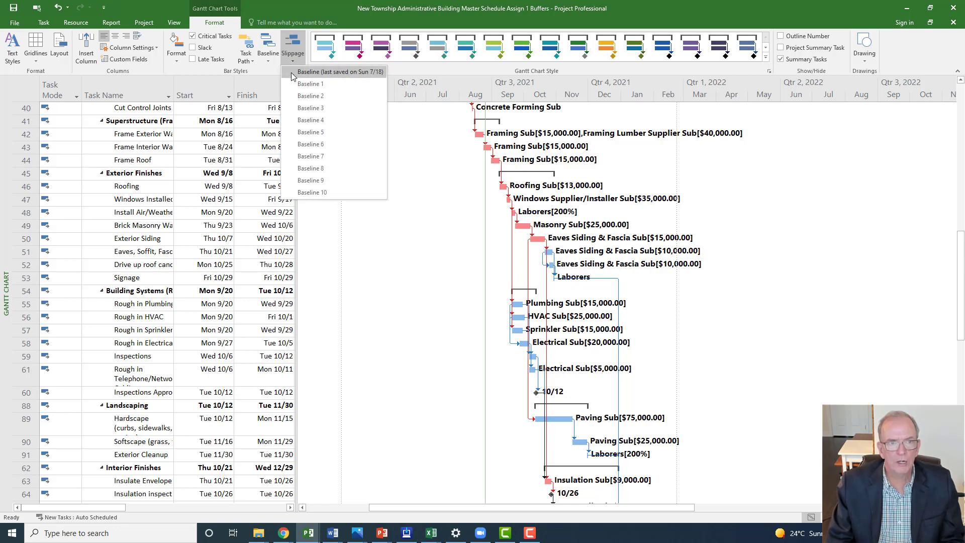
{"action": "left_click", "coordinate": [308, 72]}
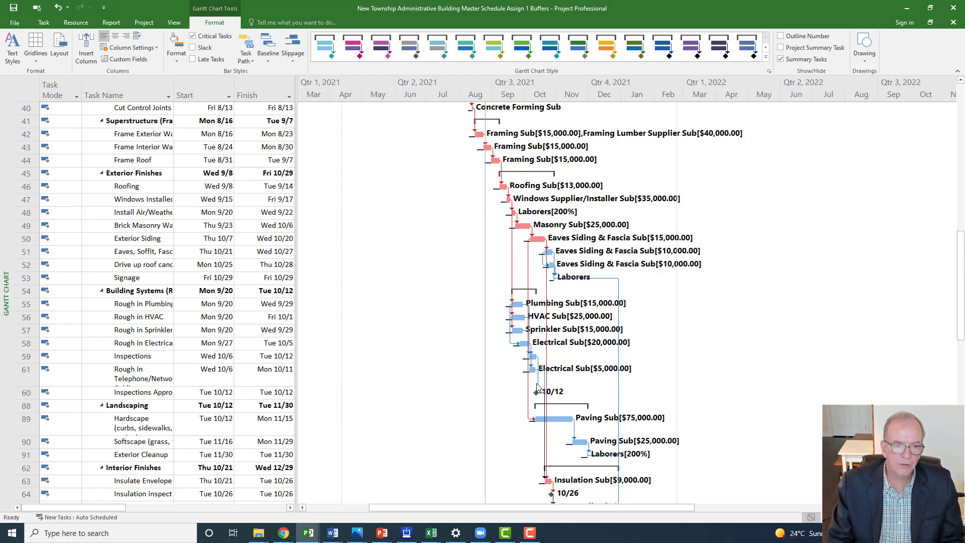
{"action": "left_click_drag", "start_coordinate": [296, 250], "coordinate": [539, 251]}
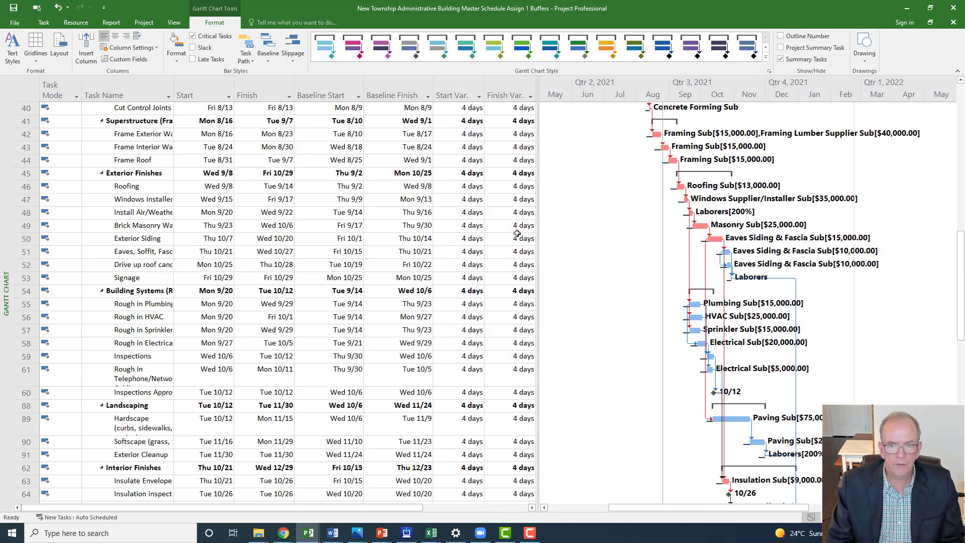
{"action": "scroll", "coordinate": [524, 237], "scroll_direction": "down", "scroll_amount": 1}
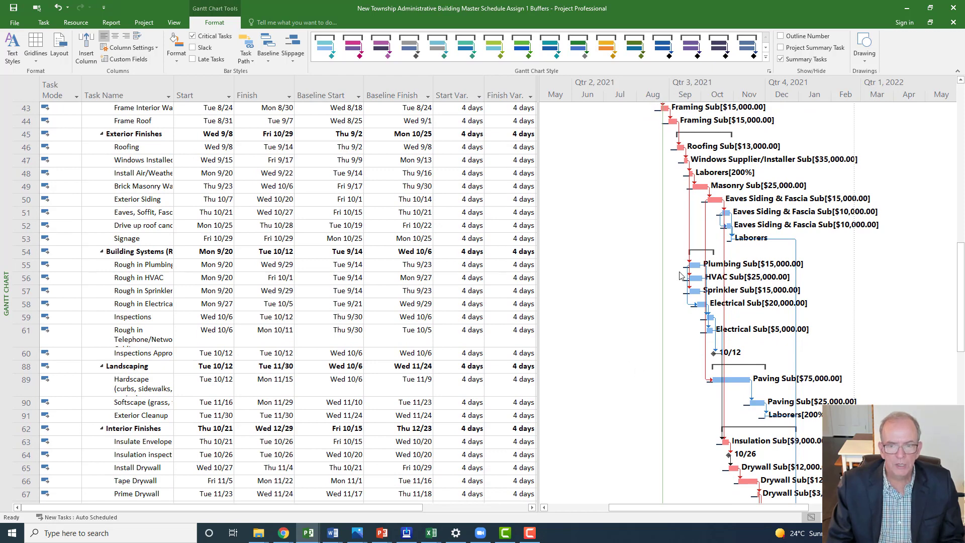
{"action": "scroll", "coordinate": [679, 224], "scroll_direction": "up", "scroll_amount": 5}
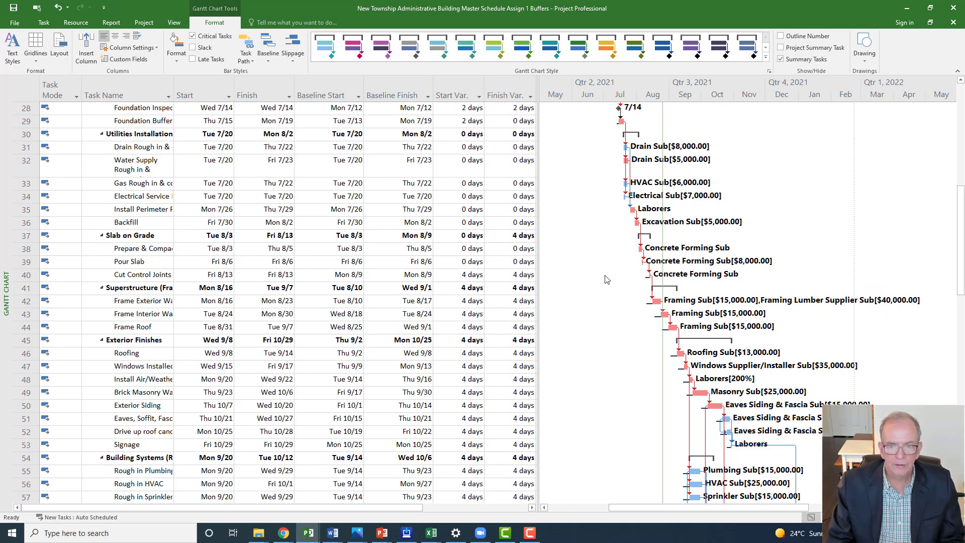
Set the Gantt timescale to Days
{"action": "left_click", "coordinate": [174, 25]}
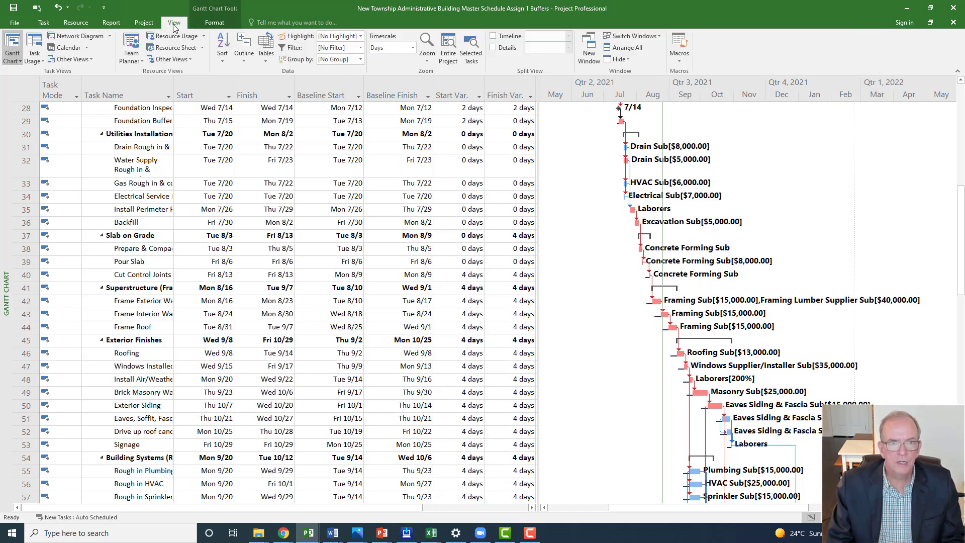
{"action": "left_click", "coordinate": [403, 48]}
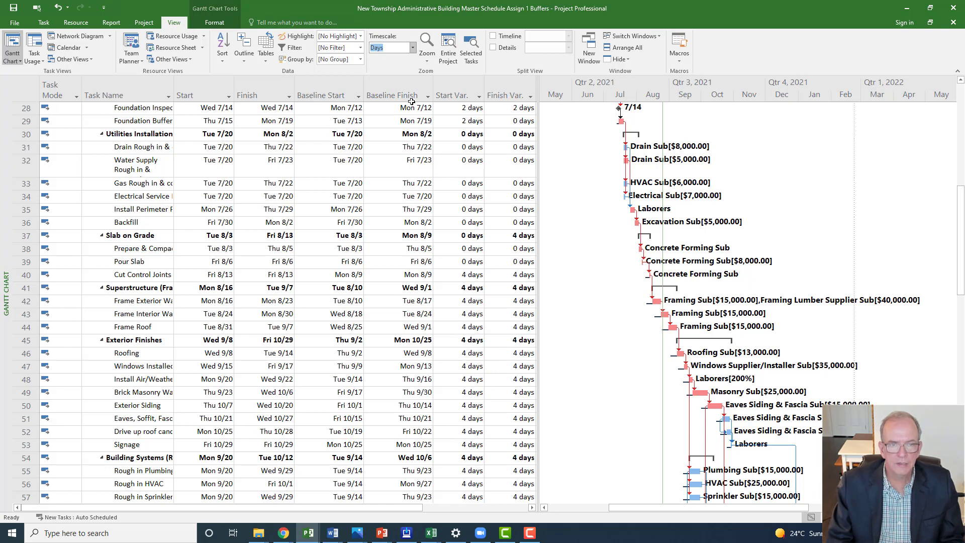
{"action": "left_click", "coordinate": [412, 48]}
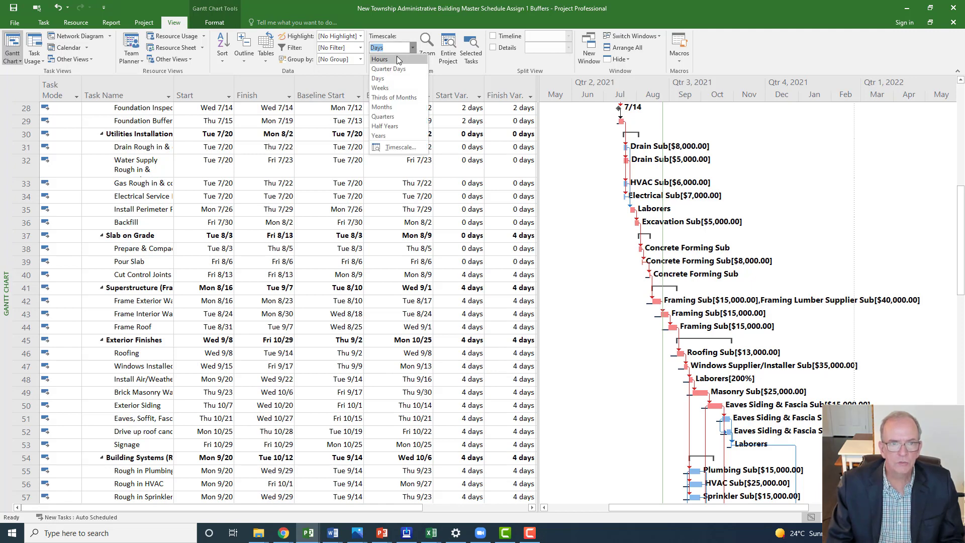
{"action": "left_click", "coordinate": [390, 77]}
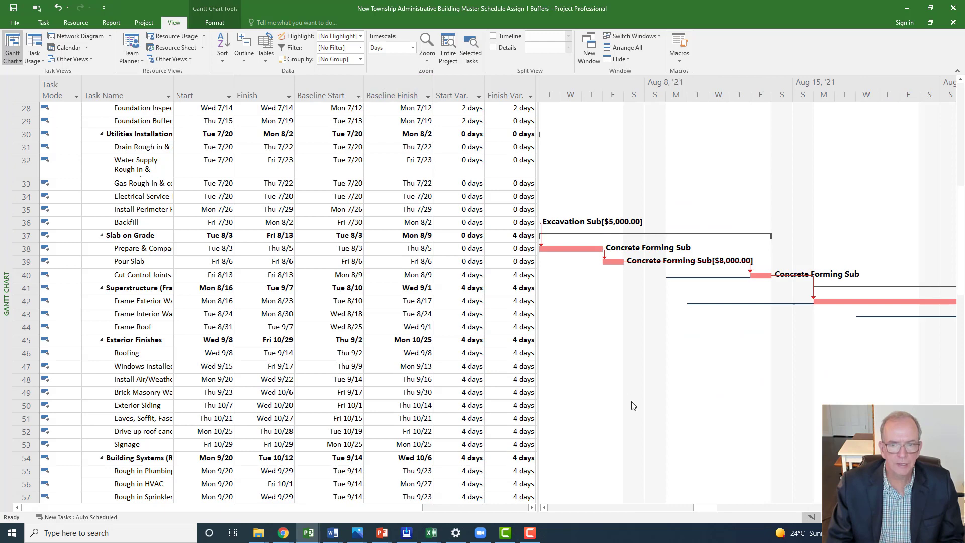
{"action": "scroll", "coordinate": [742, 291], "scroll_direction": "down", "scroll_amount": 3}
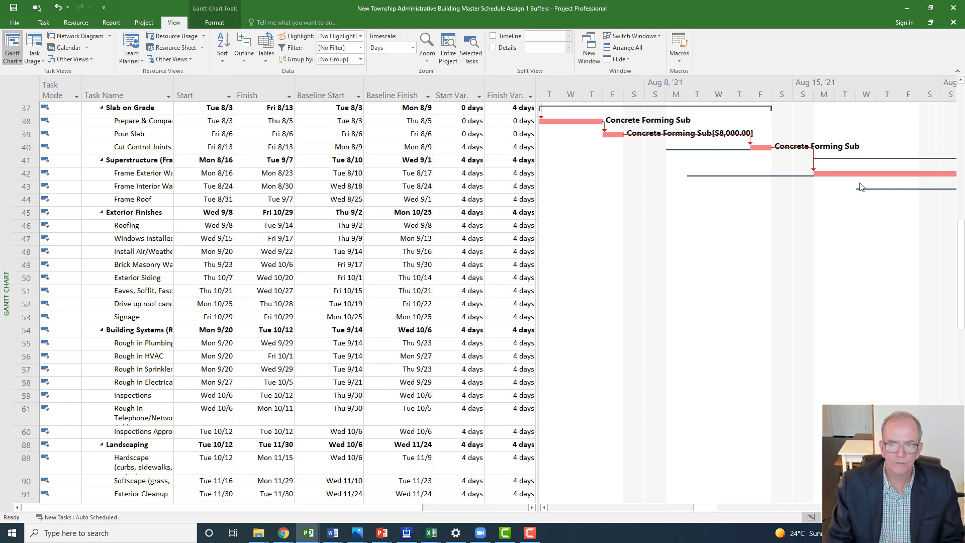
{"action": "left_click_drag", "start_coordinate": [705, 507], "coordinate": [755, 510]}
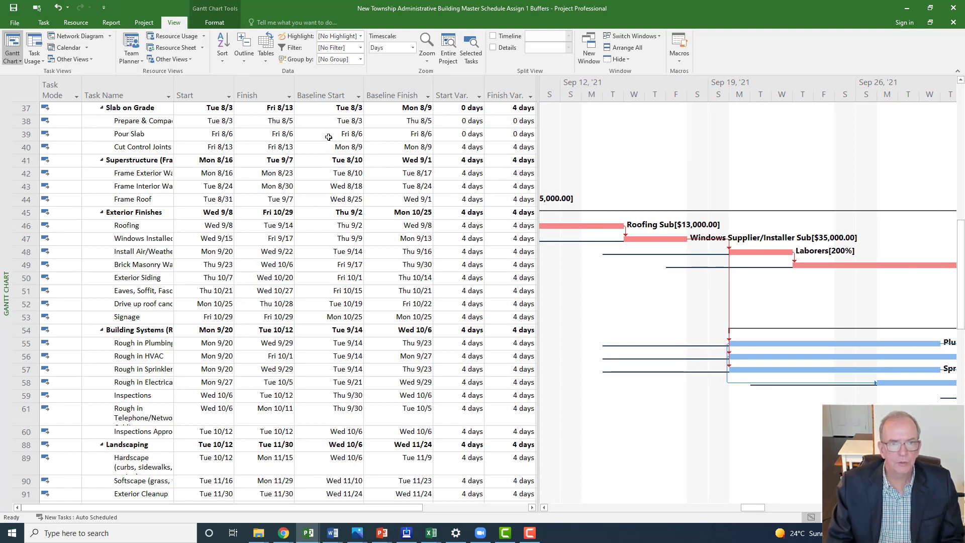
Turn off the baseline slippage lines for the Sun 7/18 baseline
{"action": "left_click", "coordinate": [213, 24]}
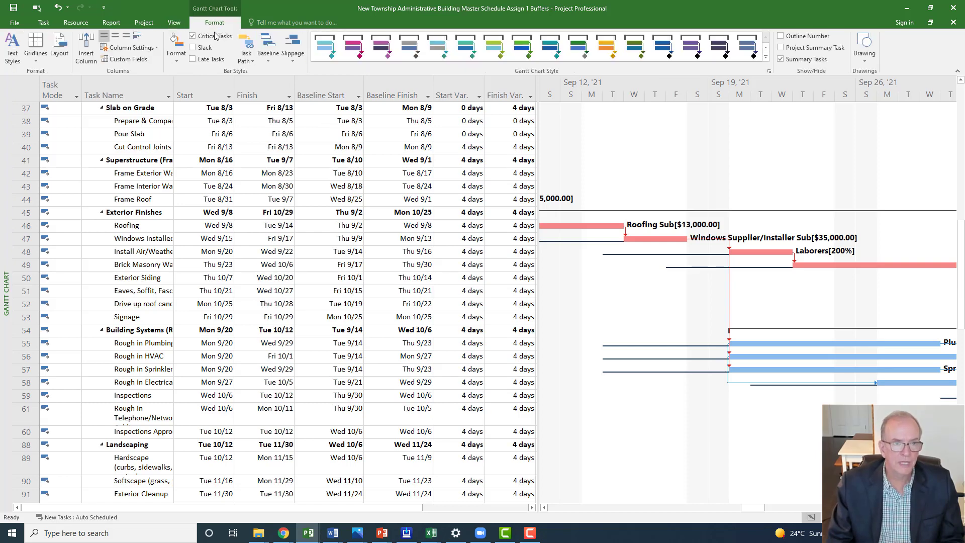
{"action": "left_click", "coordinate": [292, 62]}
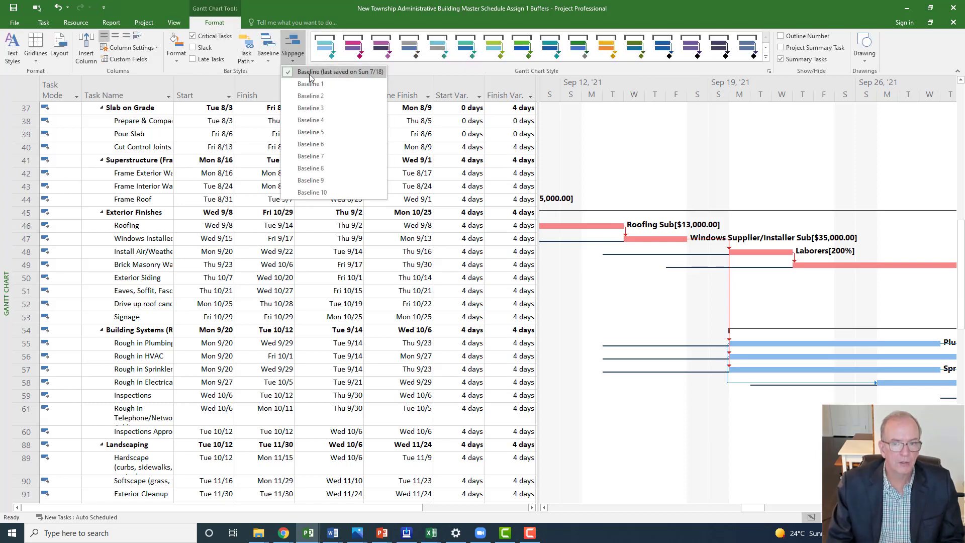
{"action": "left_click", "coordinate": [310, 74]}
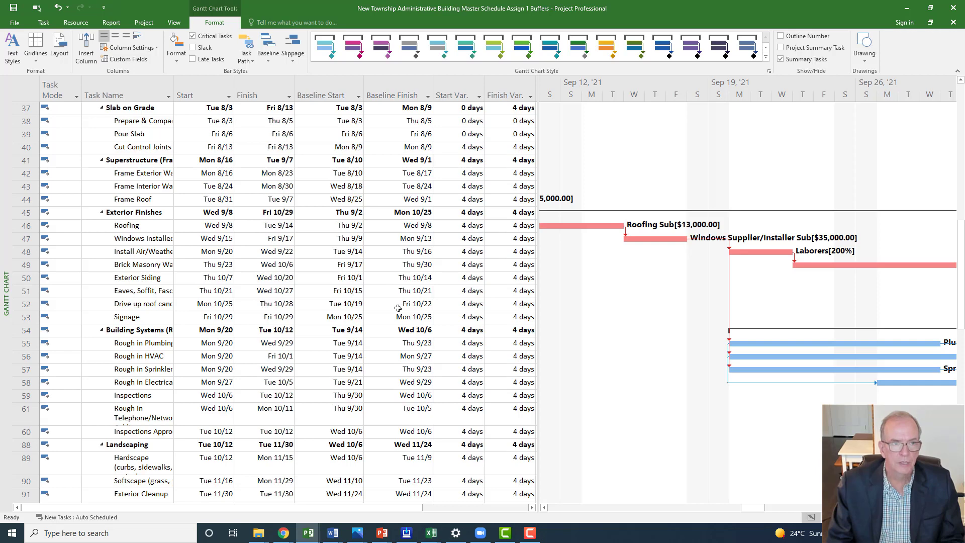